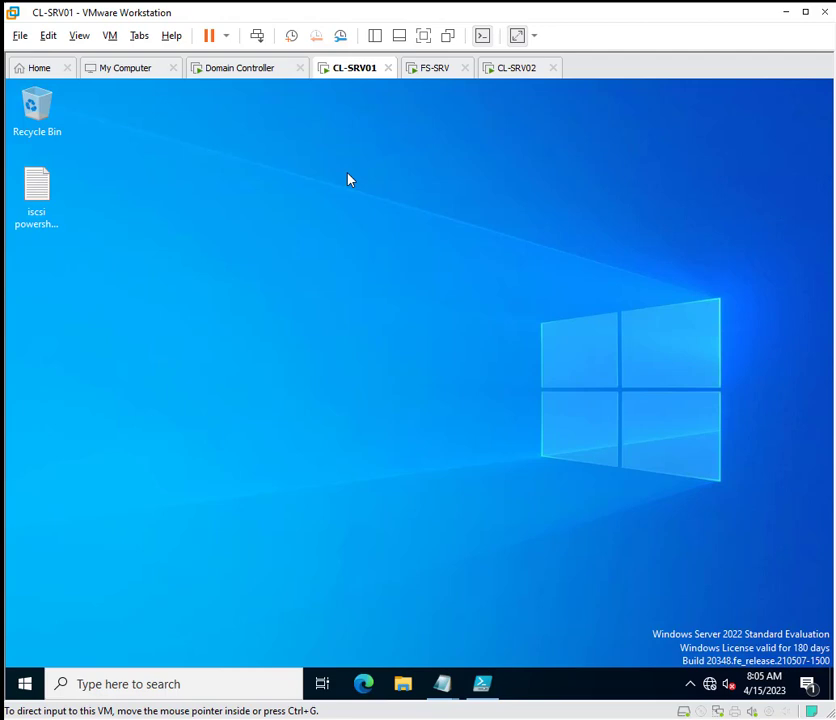
Step: Examine the iSCSI virtual disks on FS-SRV, including their target names, connection status and initiator IDs
click(431, 68)
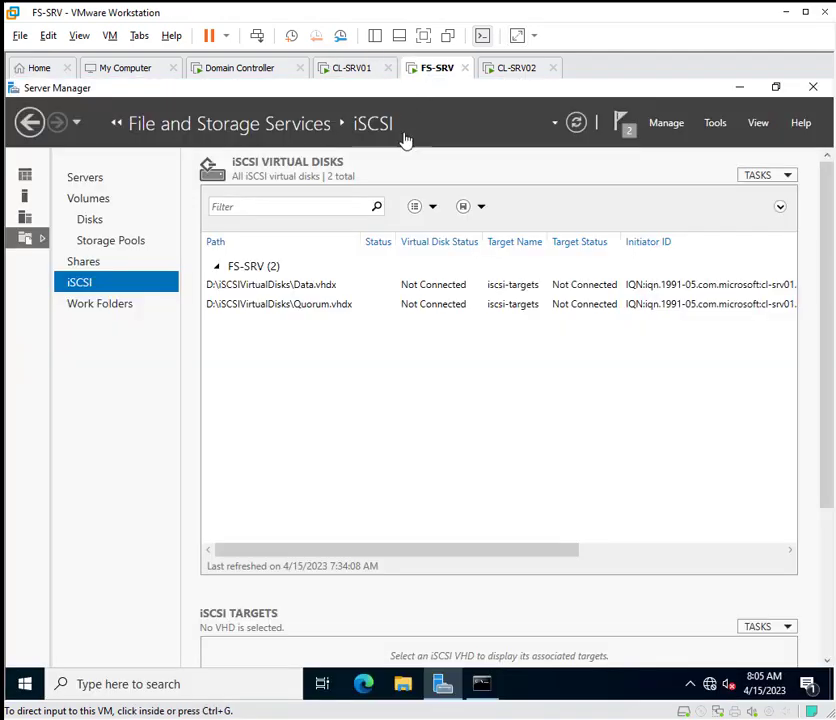
click(364, 347)
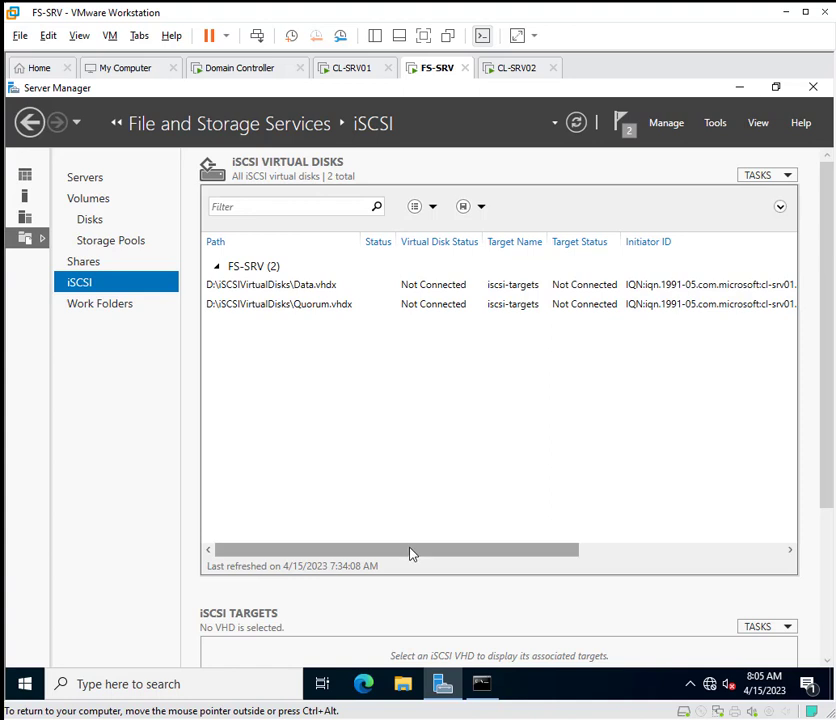
drag(410, 553, 358, 549)
drag(418, 556, 569, 548)
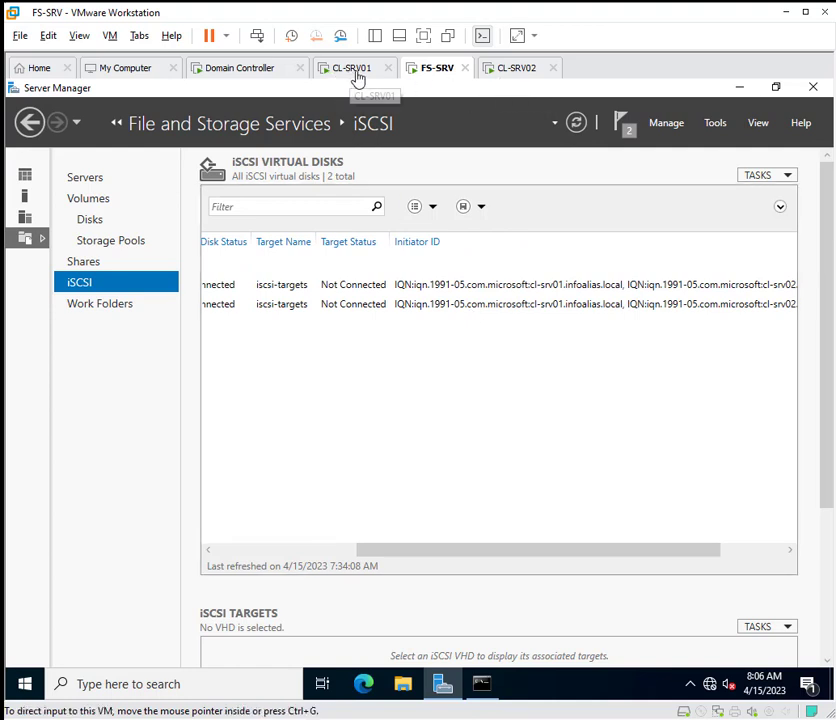
drag(461, 550, 275, 548)
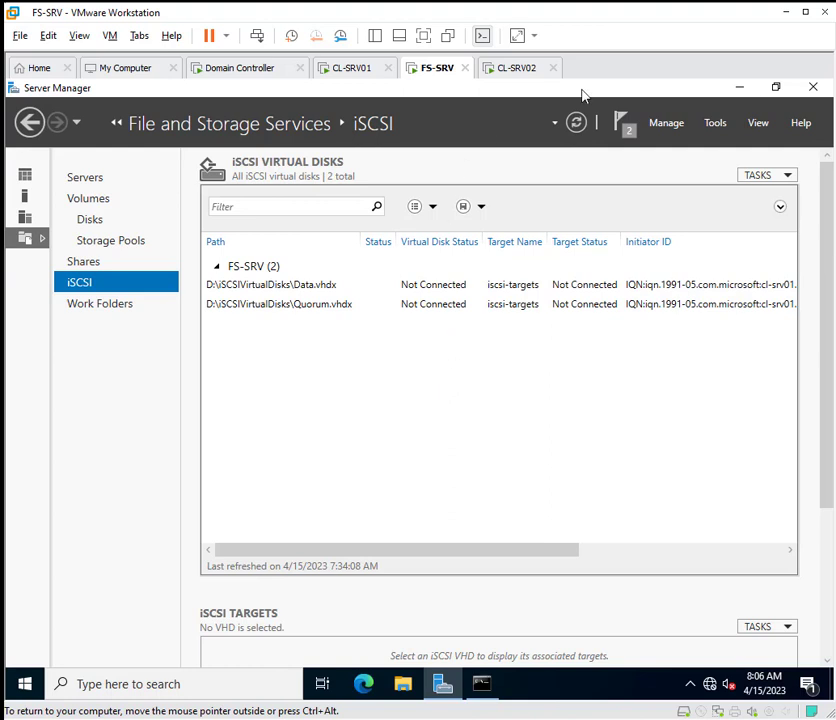
click(740, 89)
Step: Switch to CL-SRV01 and open the iSCSI Initiator from Server Manager, dismissing the Windows Admin Center message
click(354, 70)
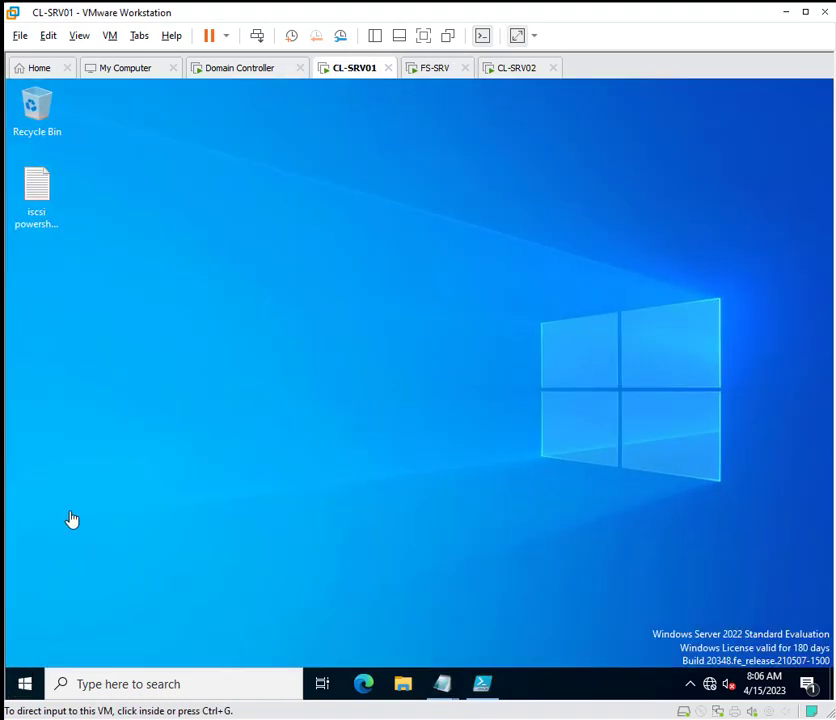
click(24, 688)
click(24, 686)
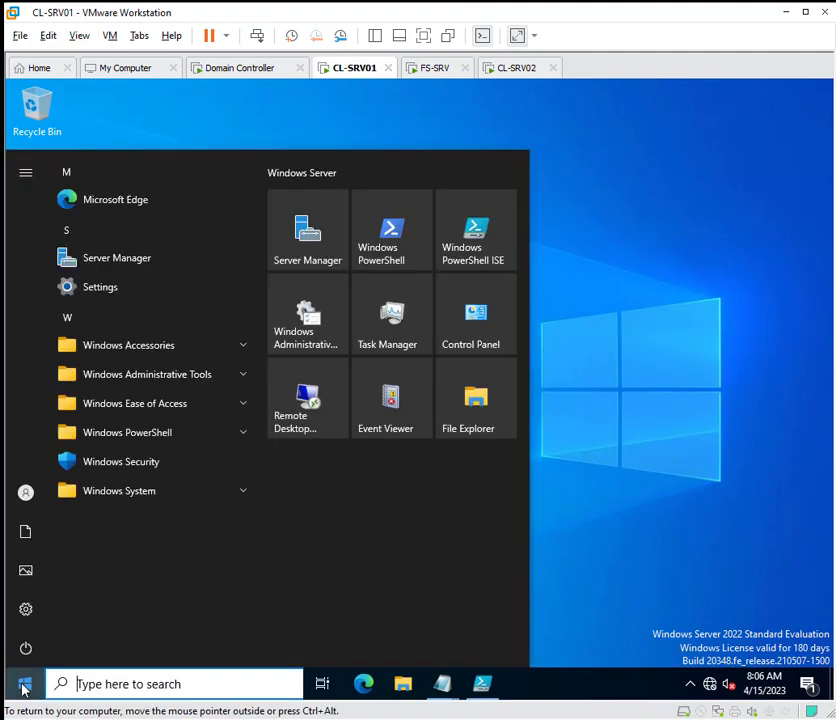
click(121, 266)
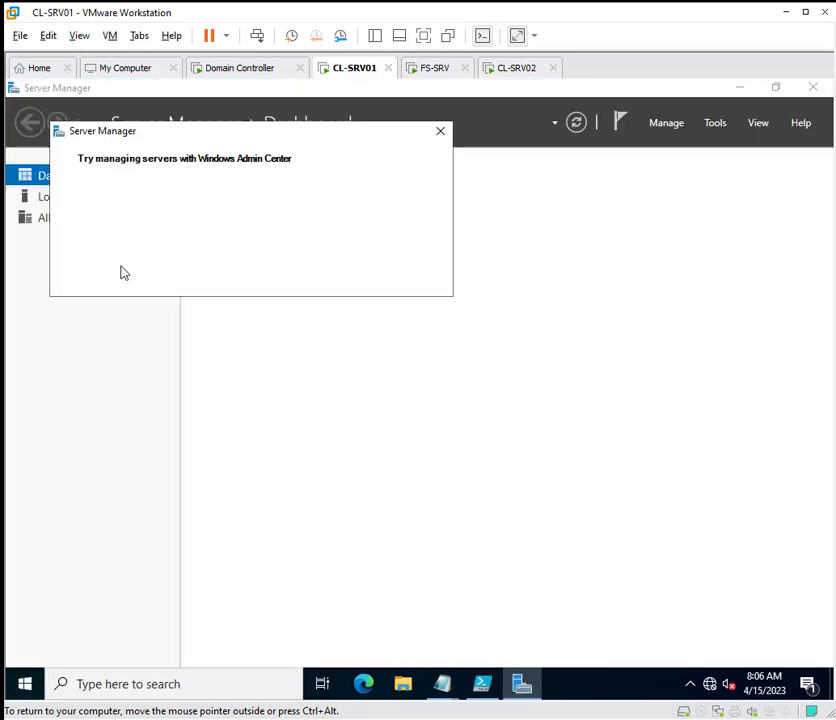
click(442, 133)
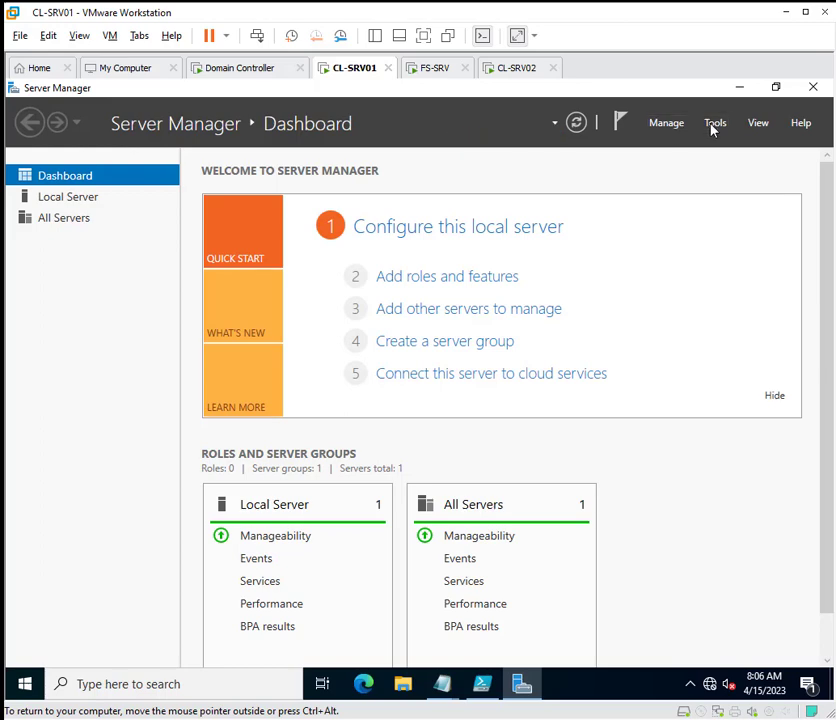
click(712, 127)
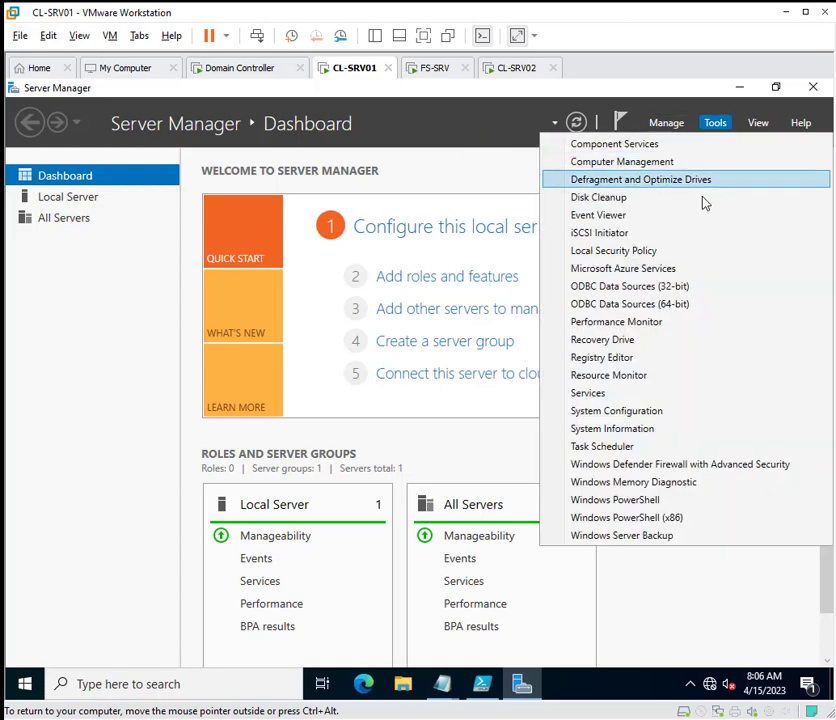
click(618, 238)
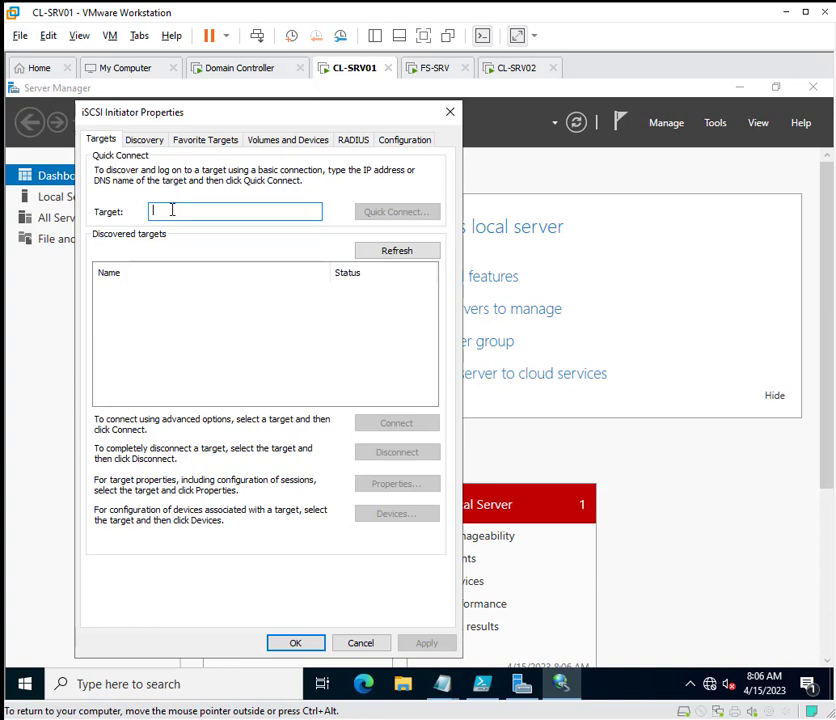
Step: Discover the iSCSI targets at 10.0.0.20 with Quick Connect and select the fs-srv-iscsi-targets-target entry
text(10.0.0.20)
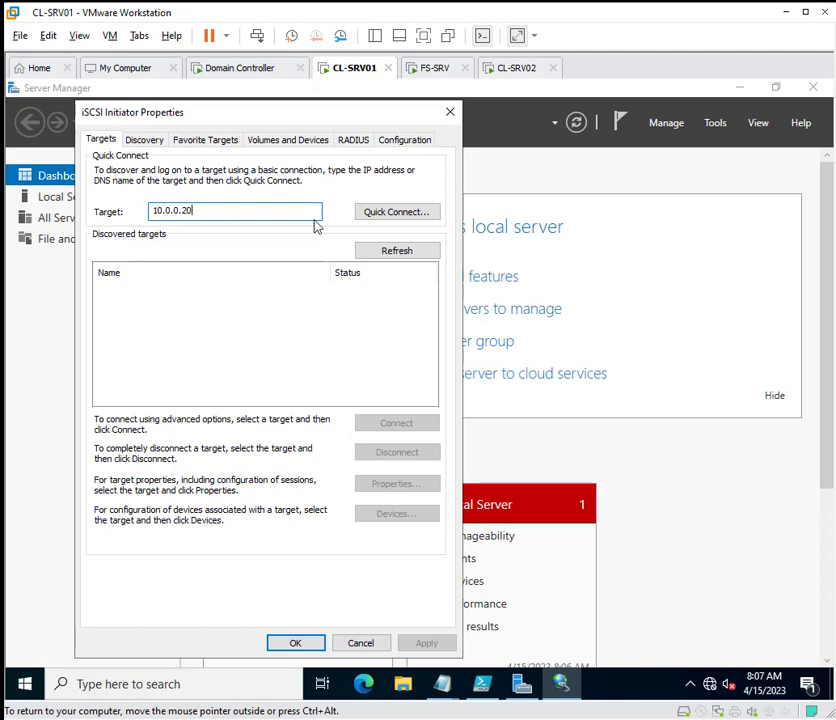
click(385, 215)
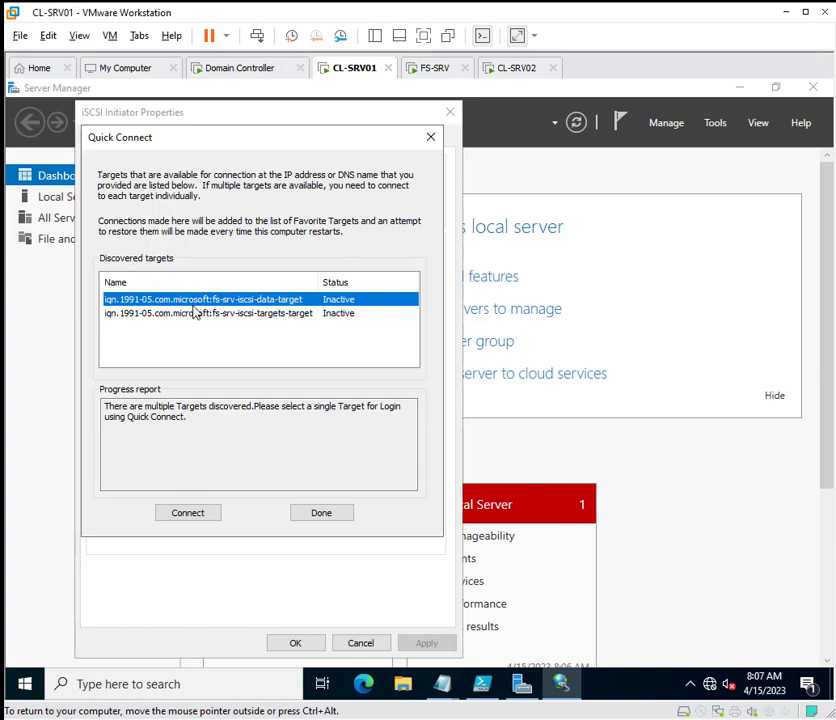
click(233, 314)
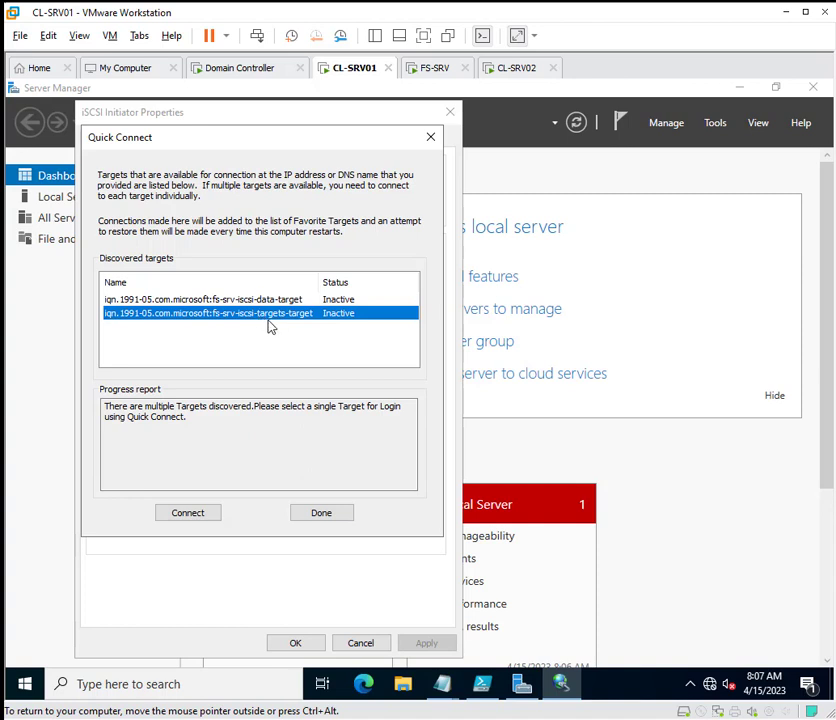
Step: Check the target name assigned to the Quorum.vhdx virtual disk on FS-SRV, and return to CL-SRV01
click(437, 69)
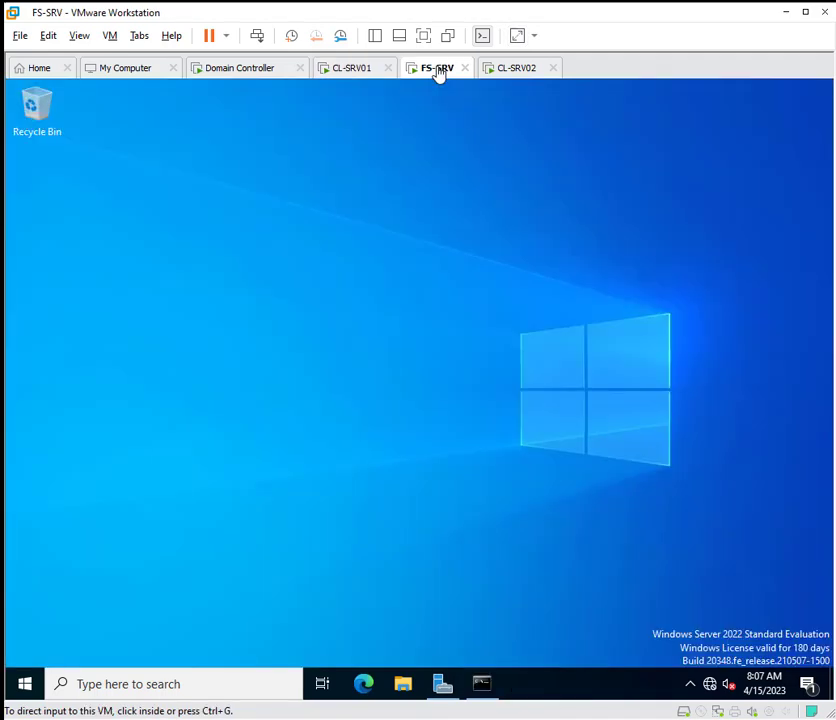
click(443, 686)
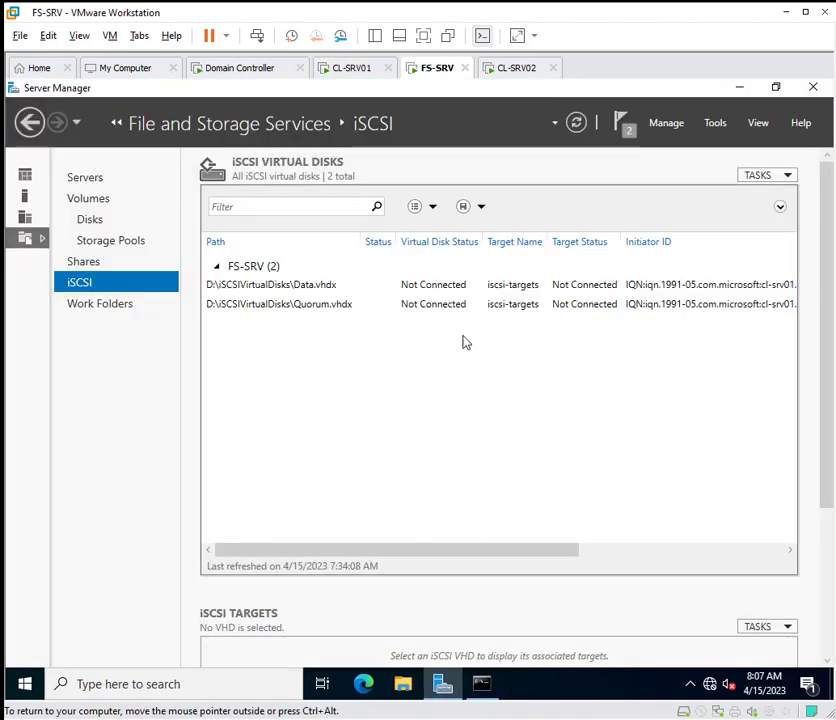
click(520, 308)
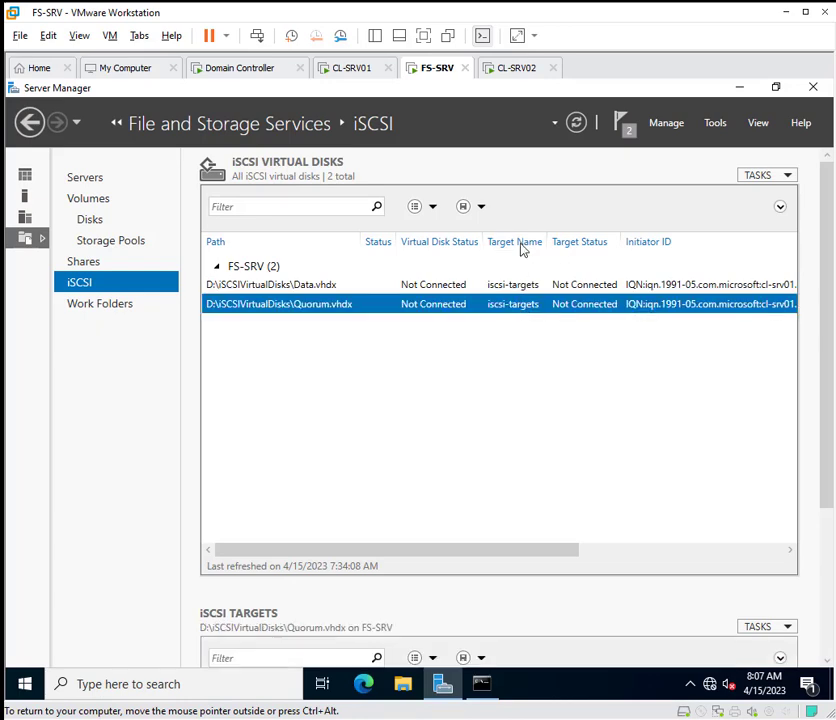
click(353, 70)
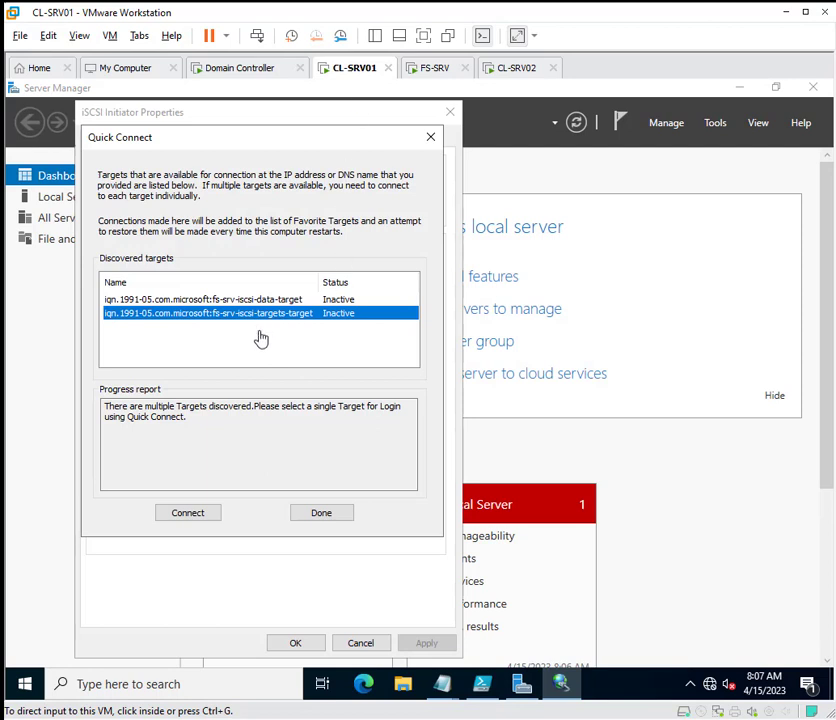
Step: Connect CL-SRV01 to the selected fs-srv-iscsi-targets-target and finish Quick Connect
click(311, 514)
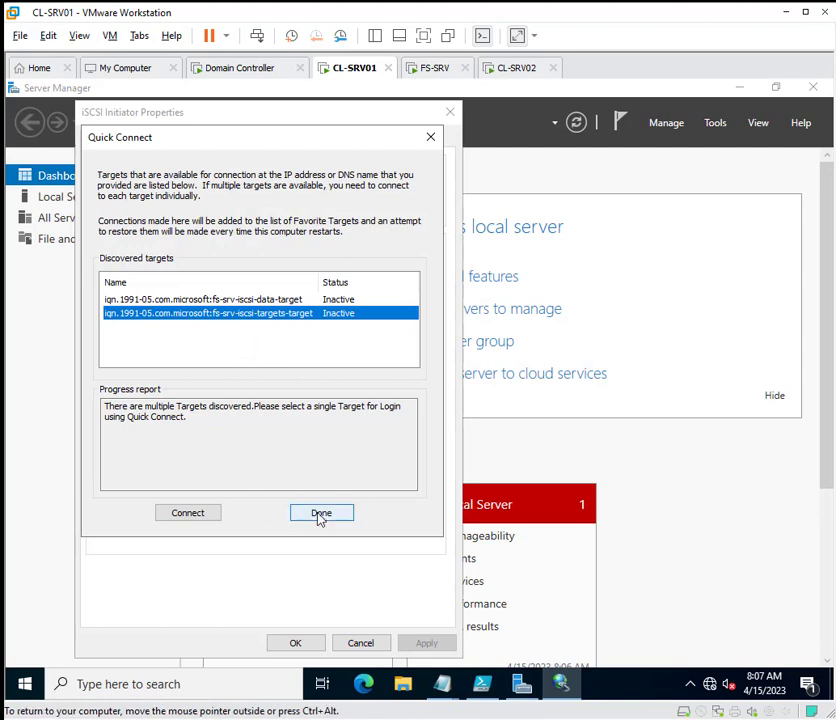
click(204, 517)
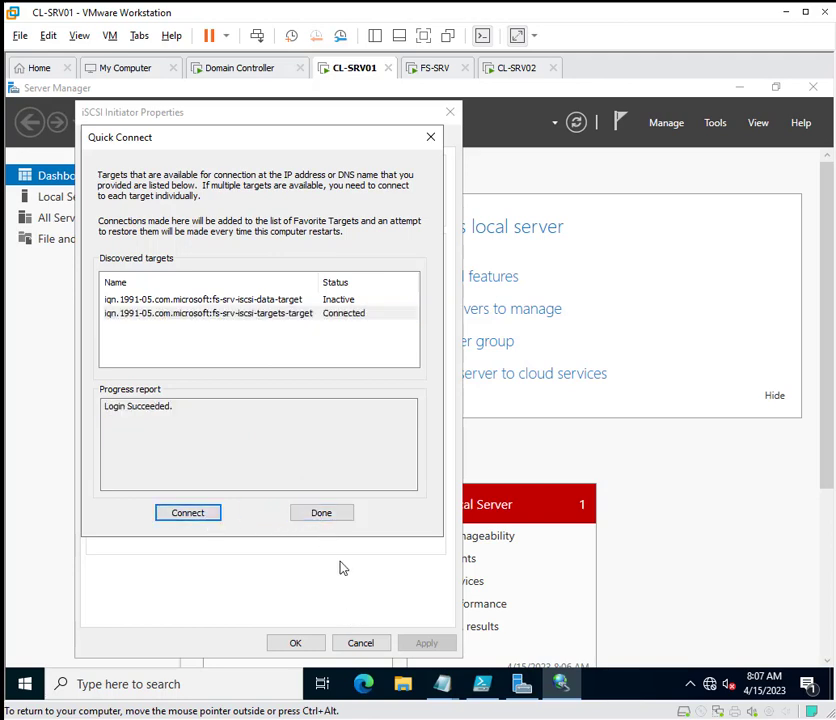
click(322, 515)
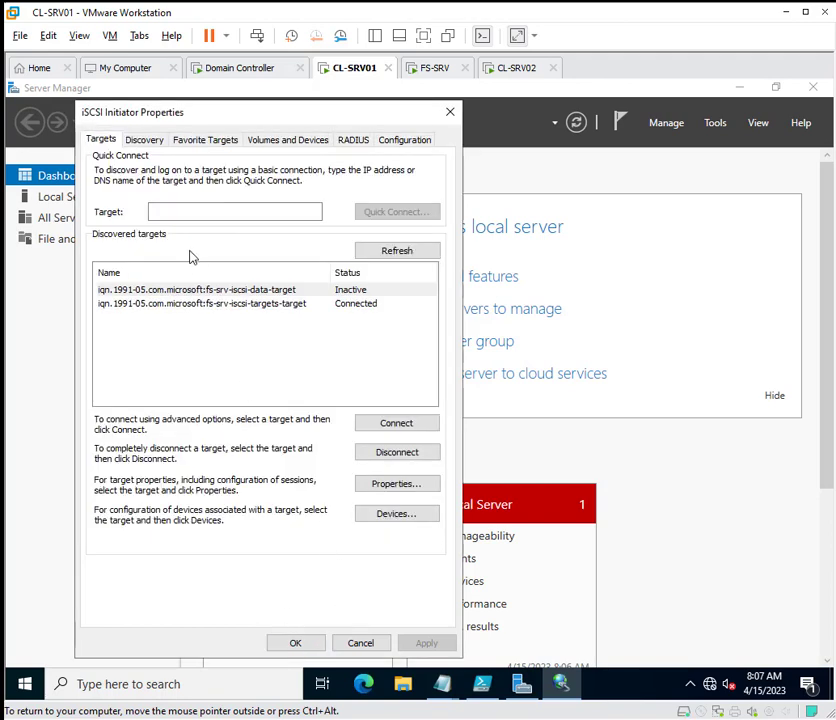
Step: Review the connected target and the target portals on CL-SRV01, and close the iSCSI Initiator properties
click(352, 306)
click(145, 141)
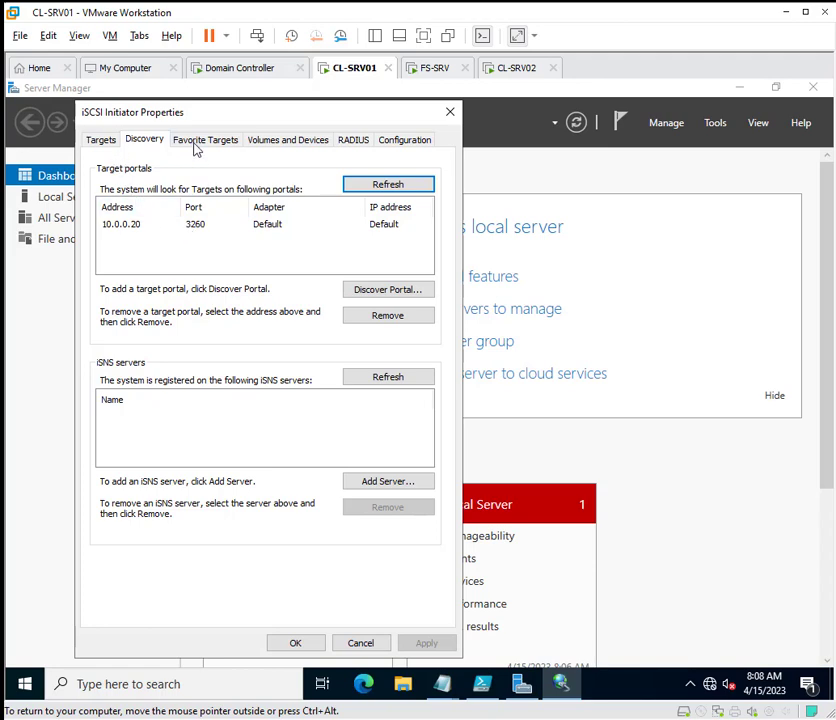
click(105, 142)
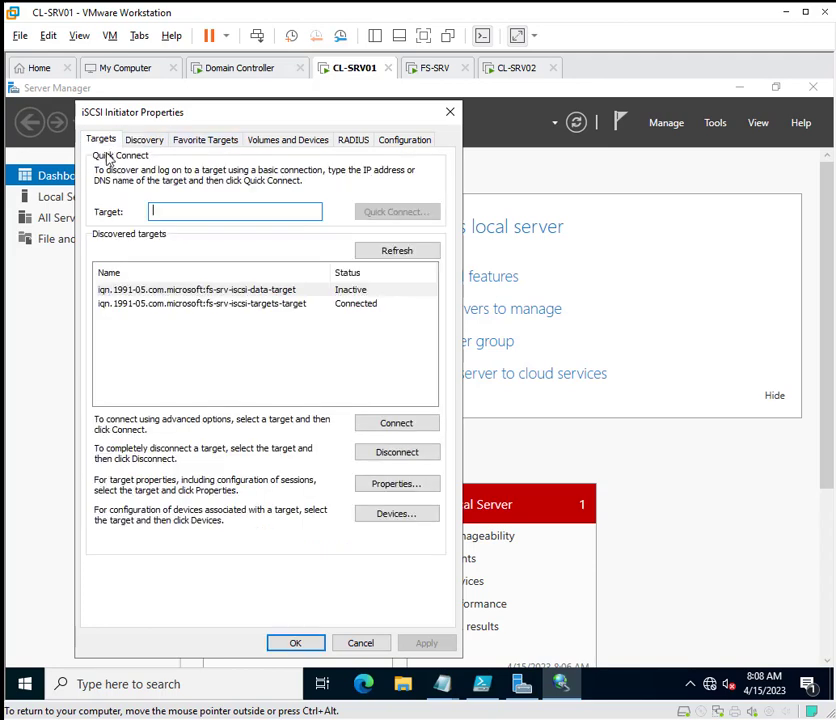
click(295, 643)
Step: Switch to the CL-SRV02 virtual machine and unlock it with the administrator account password
click(515, 69)
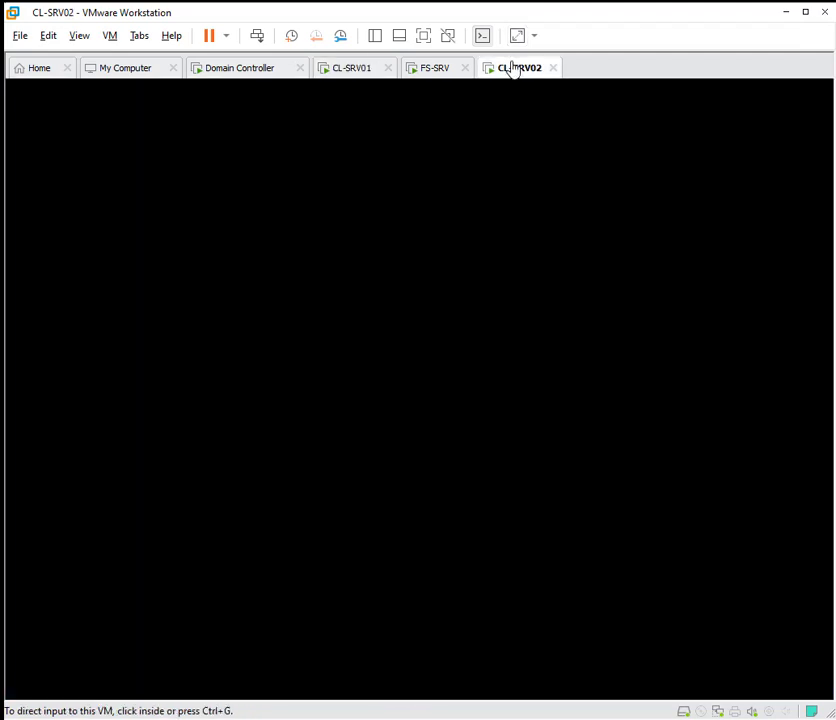
click(427, 256)
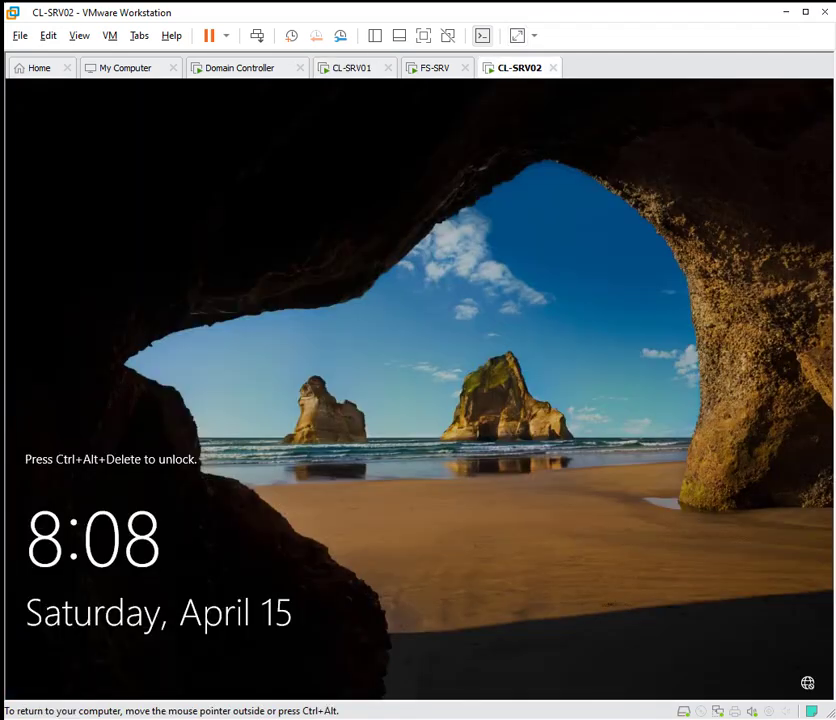
key(ctrl+alt+Insert)
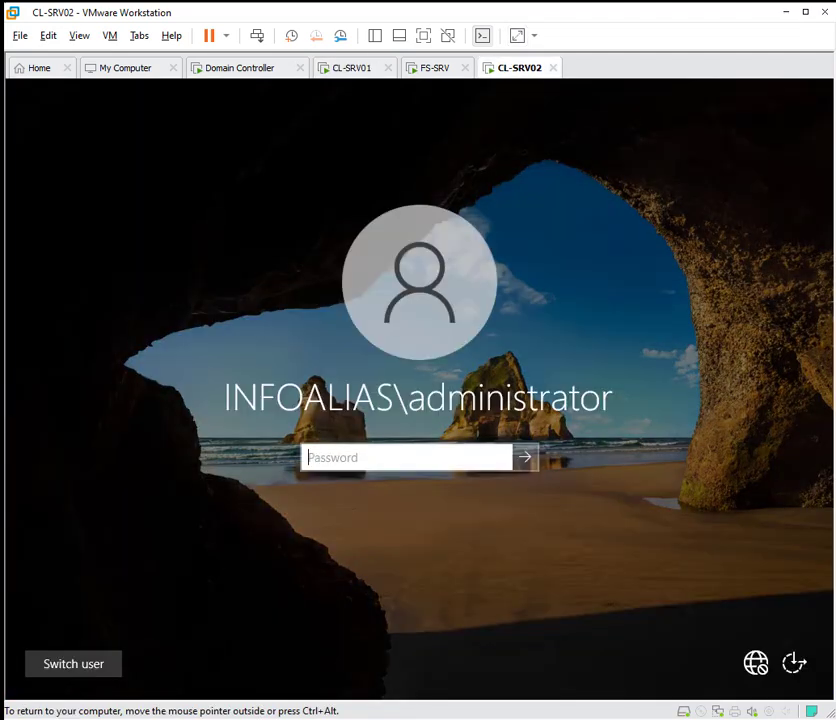
text(************)
key(Return)
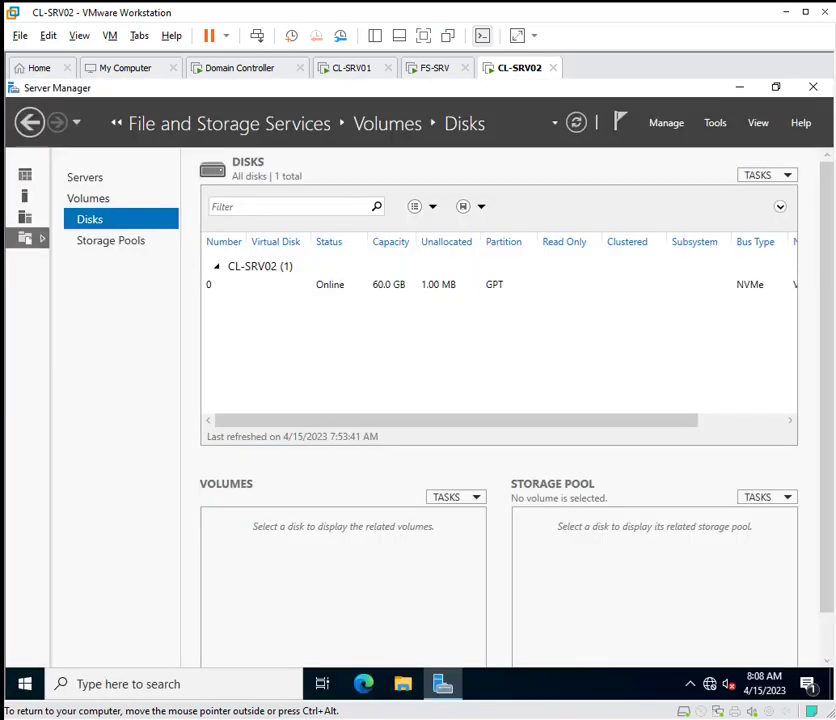
Step: Open the iSCSI Initiator on CL-SRV02 and discover the targets at 10.0.0.20 with Quick Connect
click(716, 125)
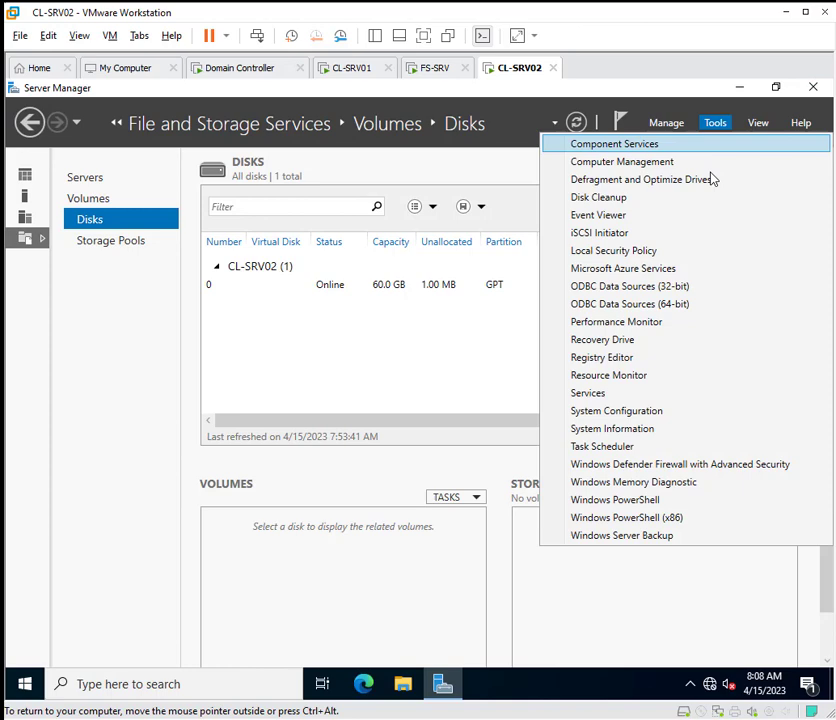
click(634, 236)
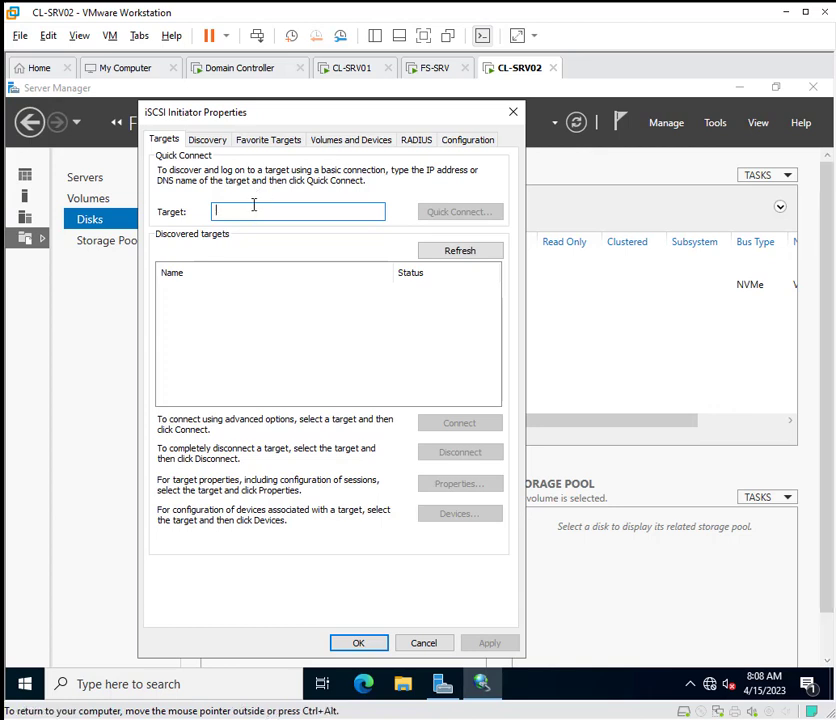
text(10.0.0.)
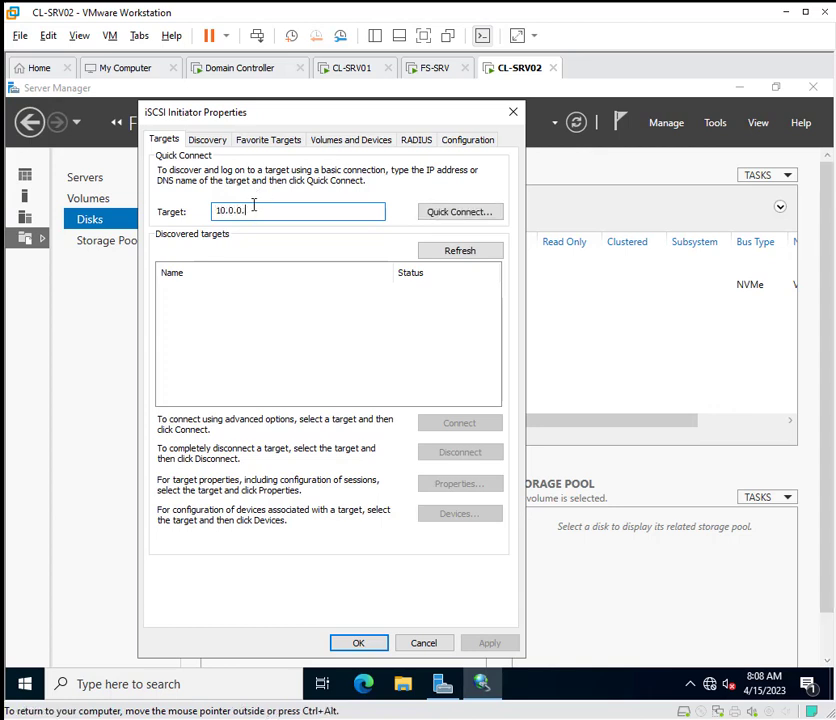
text(20)
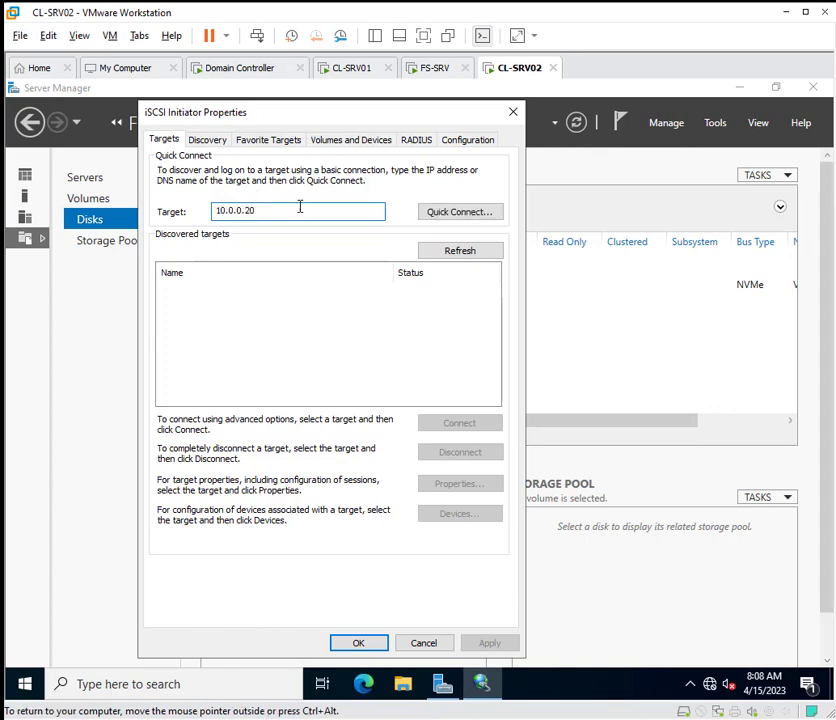
click(443, 214)
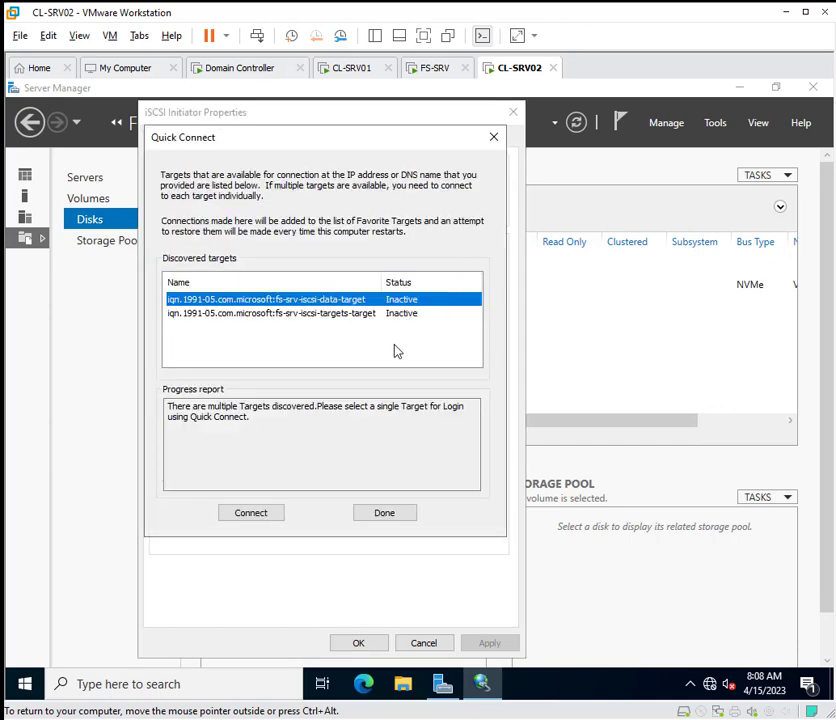
Step: Connect CL-SRV02 to the fs-srv-iscsi-targets-target entry and finish Quick Connect
click(312, 315)
click(267, 513)
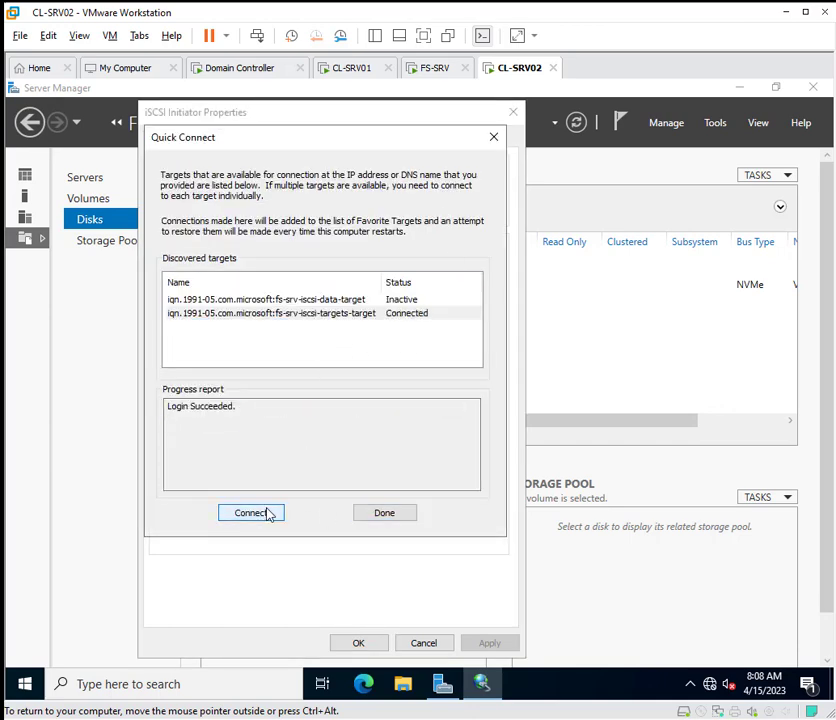
click(384, 513)
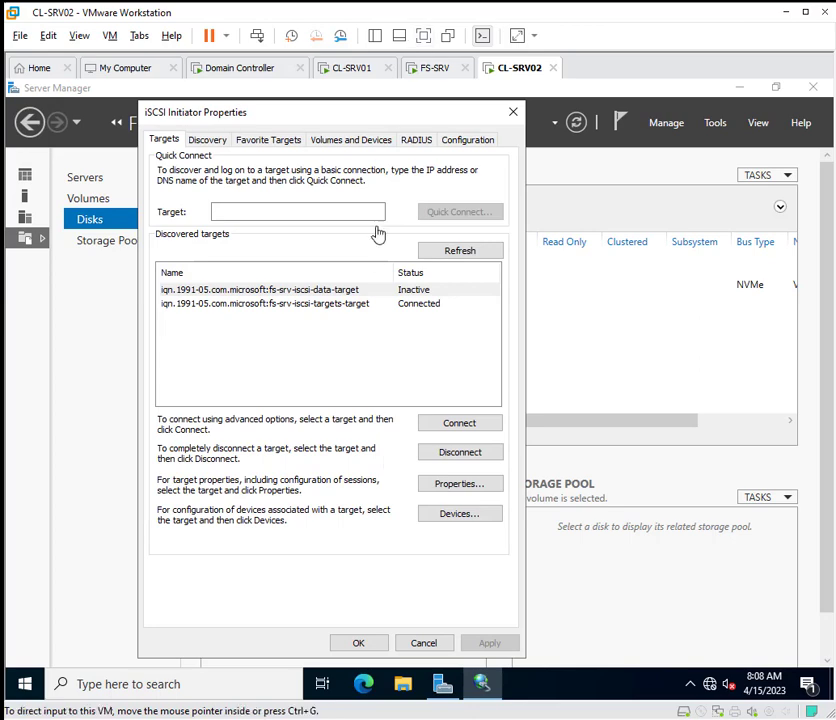
Step: Review the target portals on CL-SRV02 and select fs-srv-iscsi-targets-target in the discovered targets
click(209, 142)
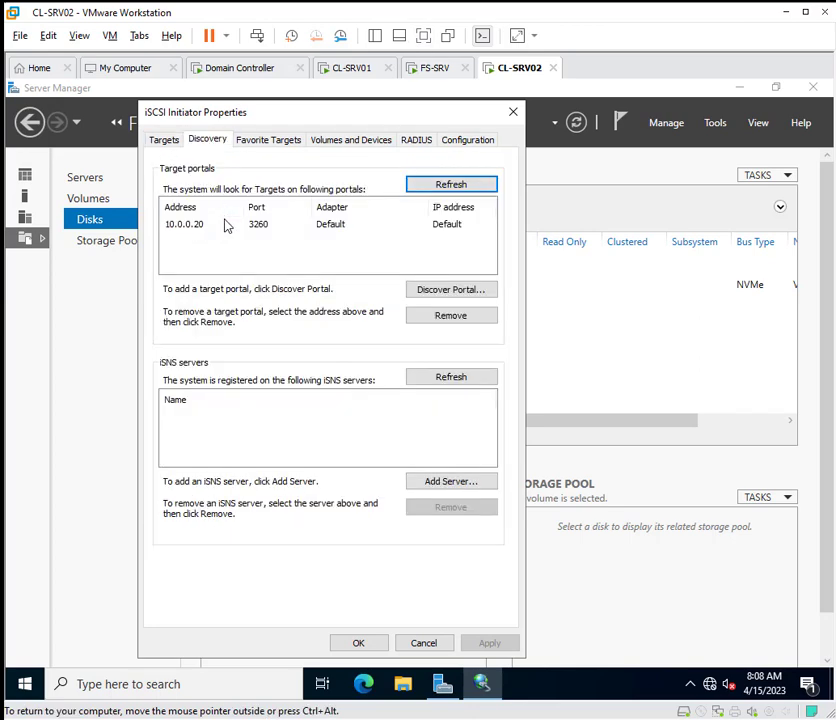
click(163, 141)
click(280, 305)
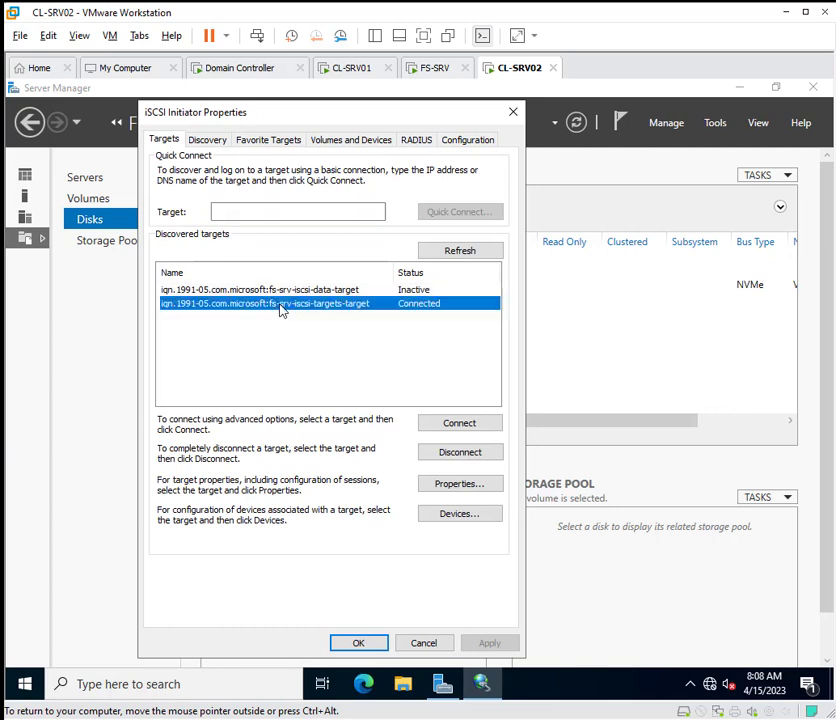
Step: Close the iSCSI Initiator properties with the changes accepted and refresh the disk list on CL-SRV02
click(364, 647)
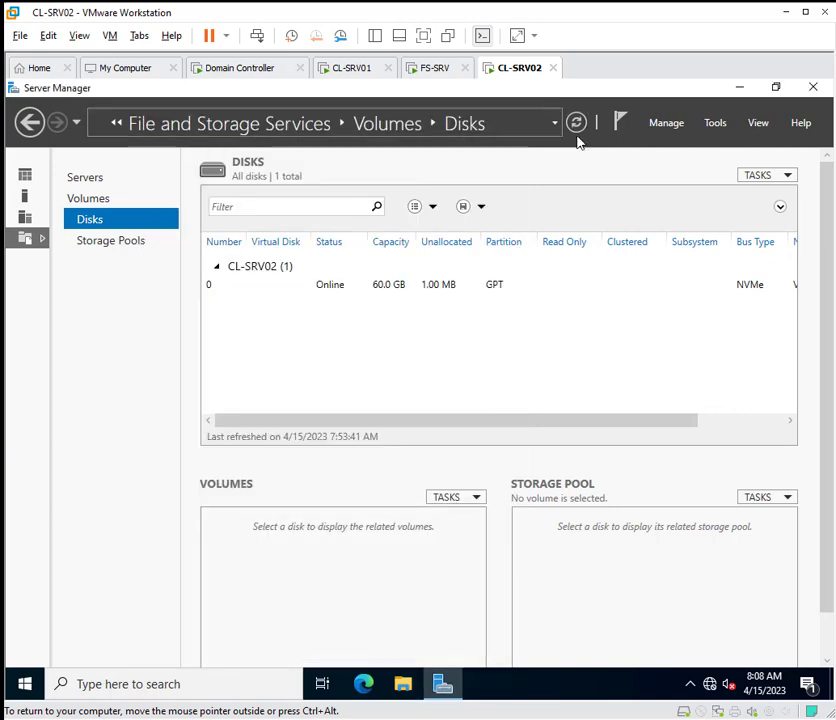
click(577, 124)
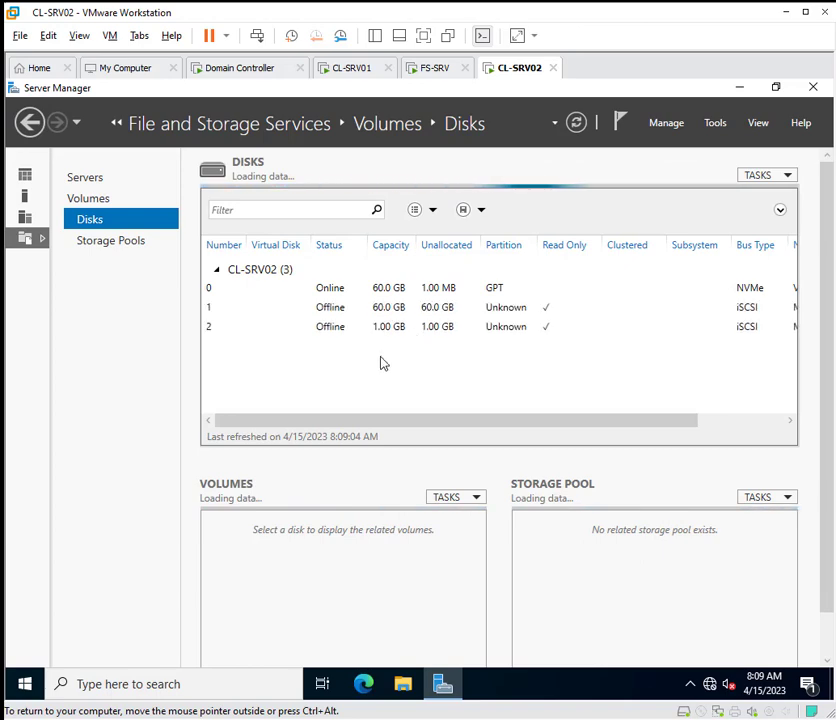
Step: Switch to CL-SRV01, open the disks under File and Storage Services, and initialize the 60 GB iSCSI disk 1 as GPT
click(348, 70)
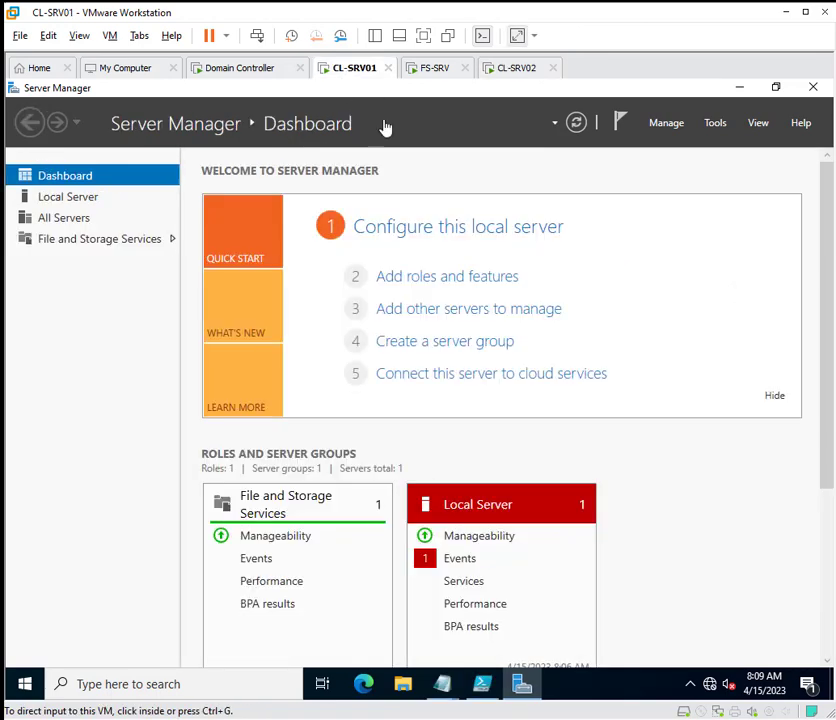
click(144, 242)
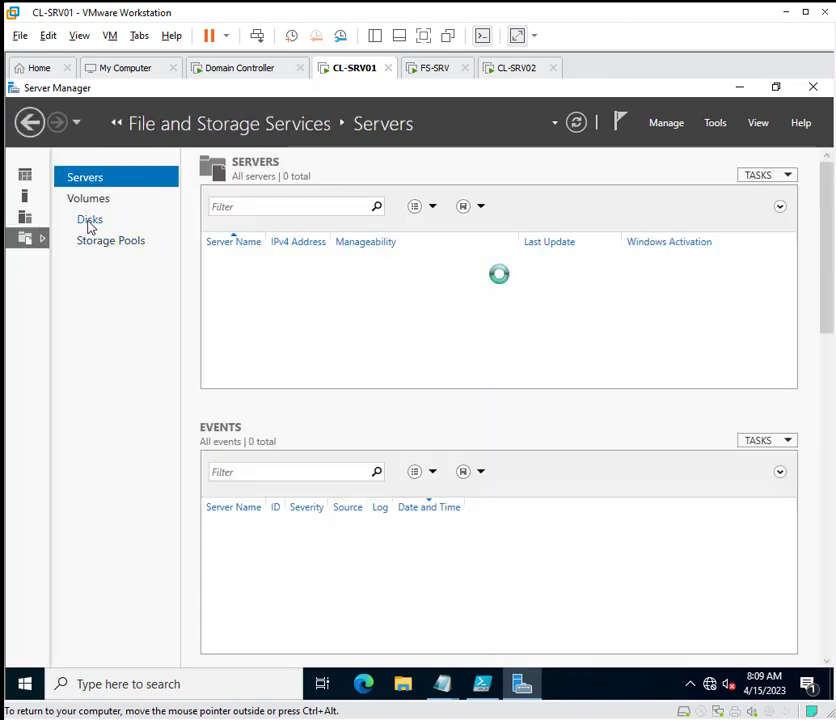
click(89, 221)
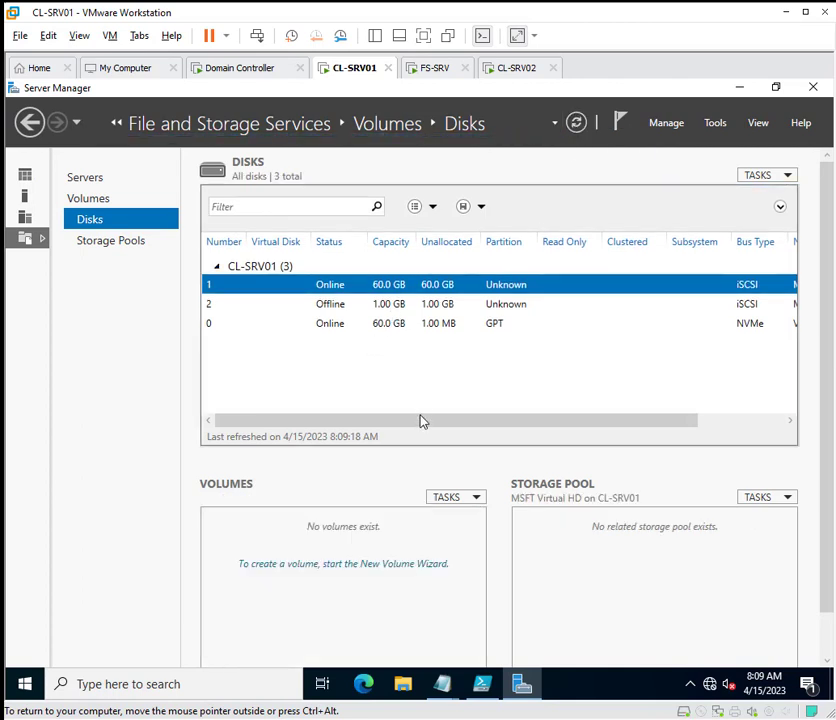
drag(420, 421, 399, 434)
right_click(337, 292)
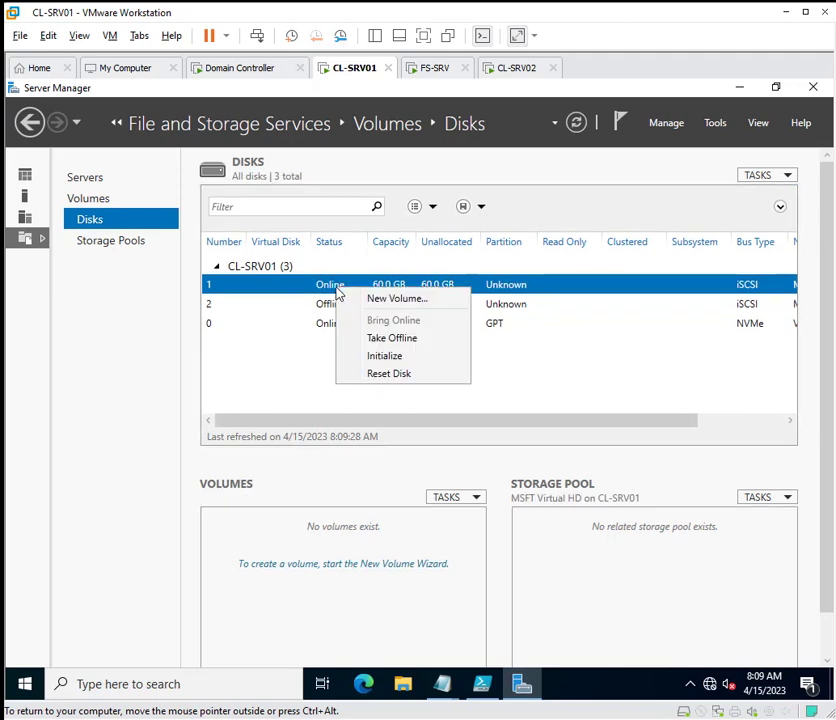
click(382, 357)
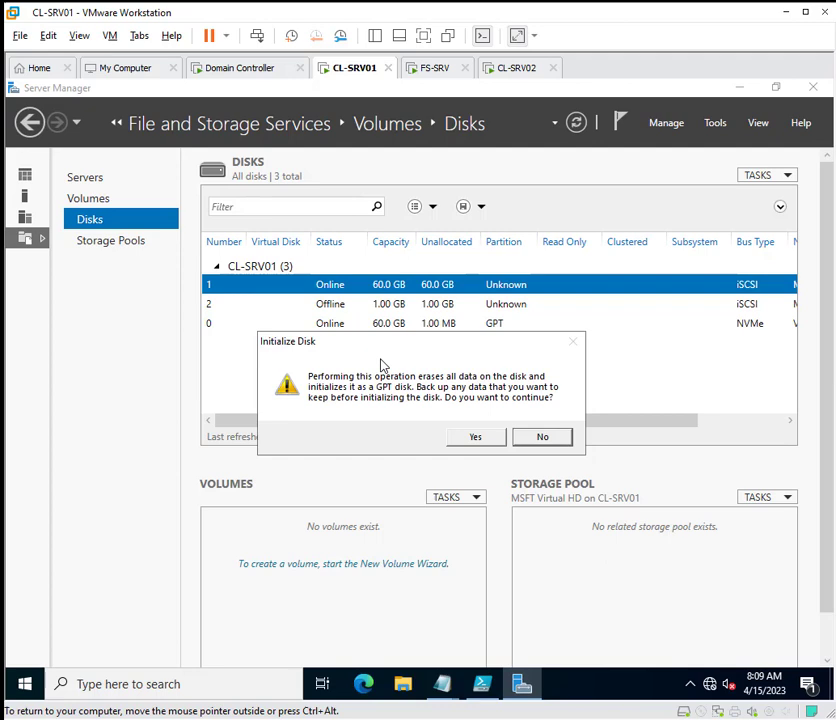
click(472, 438)
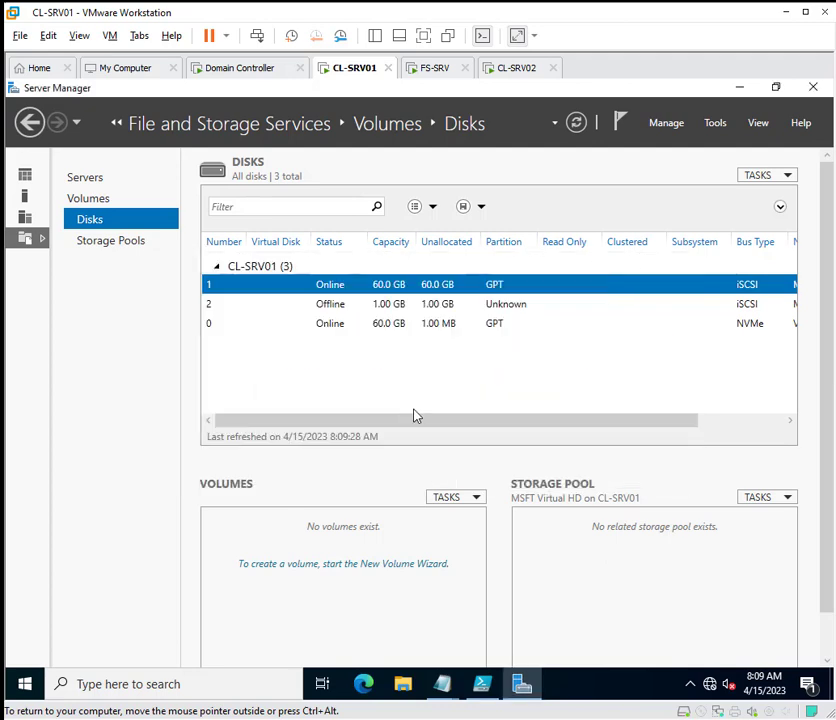
Step: Bring the 1 GB iSCSI disk 2 on CL-SRV01 online and initialize it as GPT
right_click(333, 311)
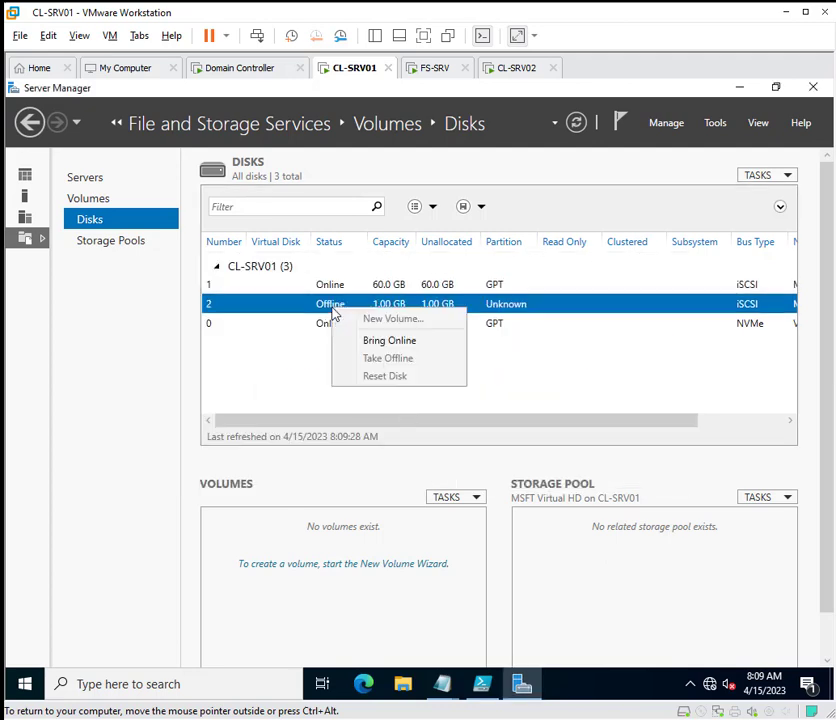
click(305, 358)
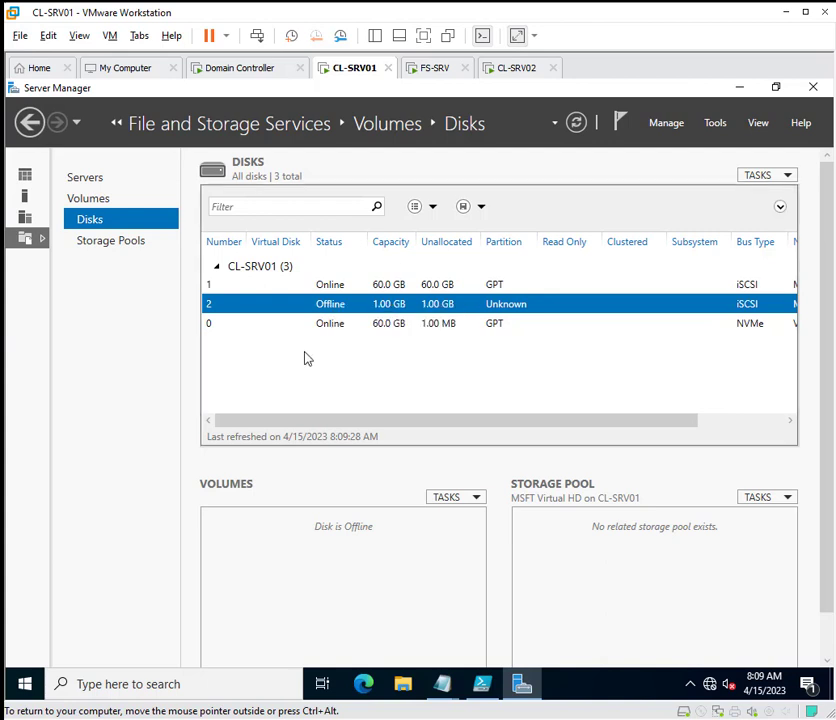
right_click(325, 311)
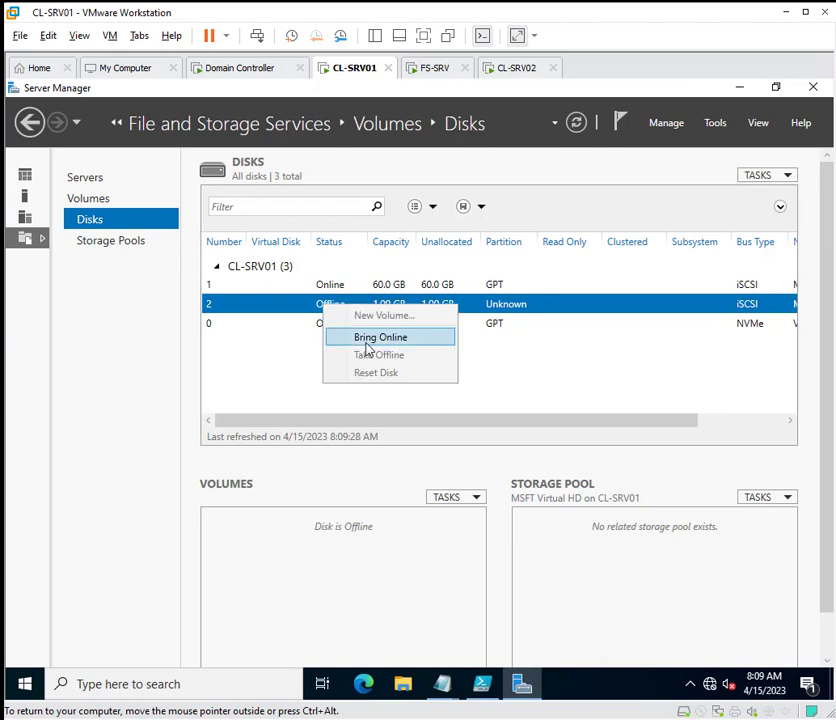
click(366, 340)
click(477, 436)
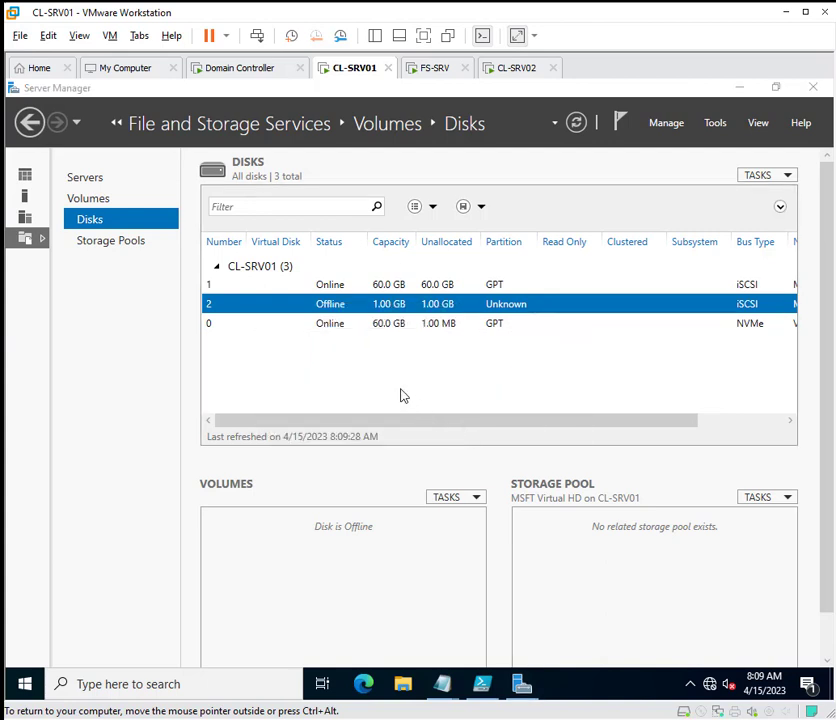
right_click(338, 311)
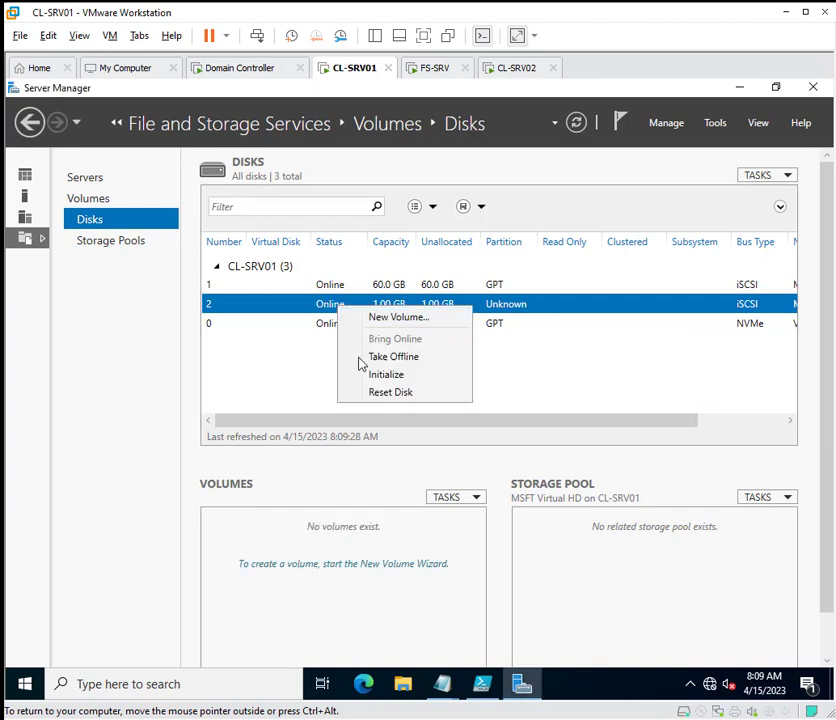
click(366, 376)
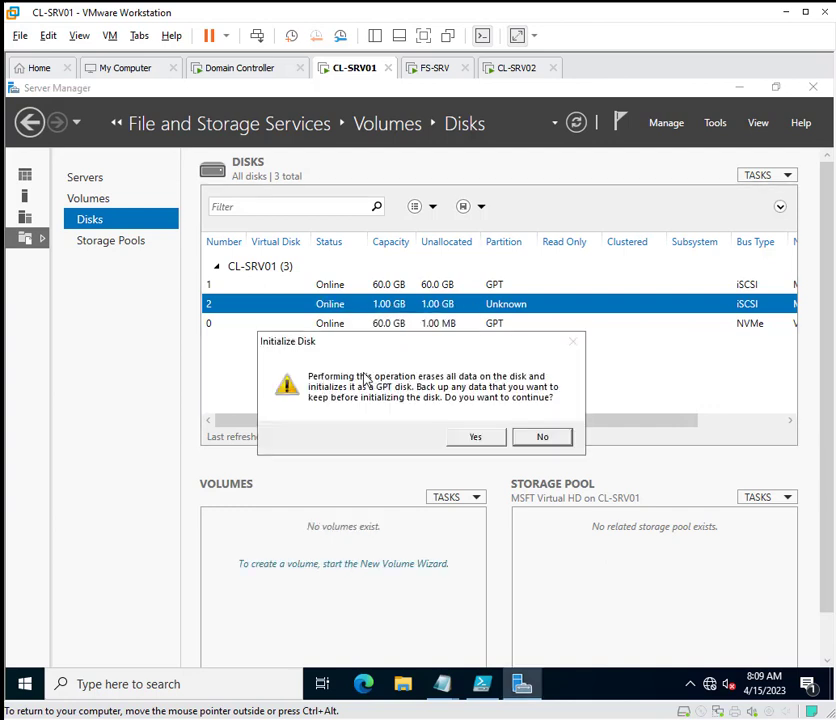
click(470, 438)
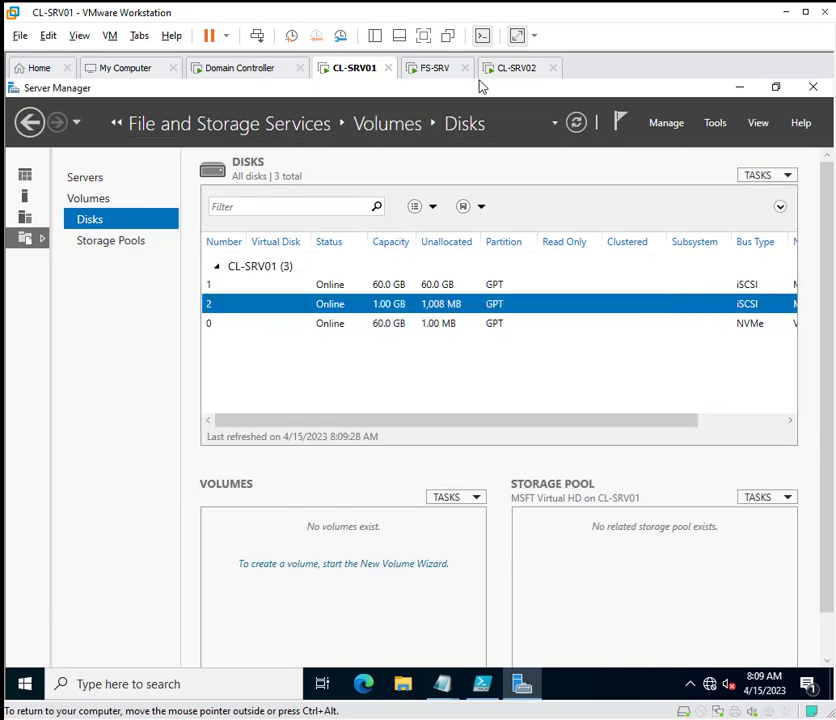
Step: Switch to CL-SRV02, refresh its disk list, and rescan the storage
click(516, 69)
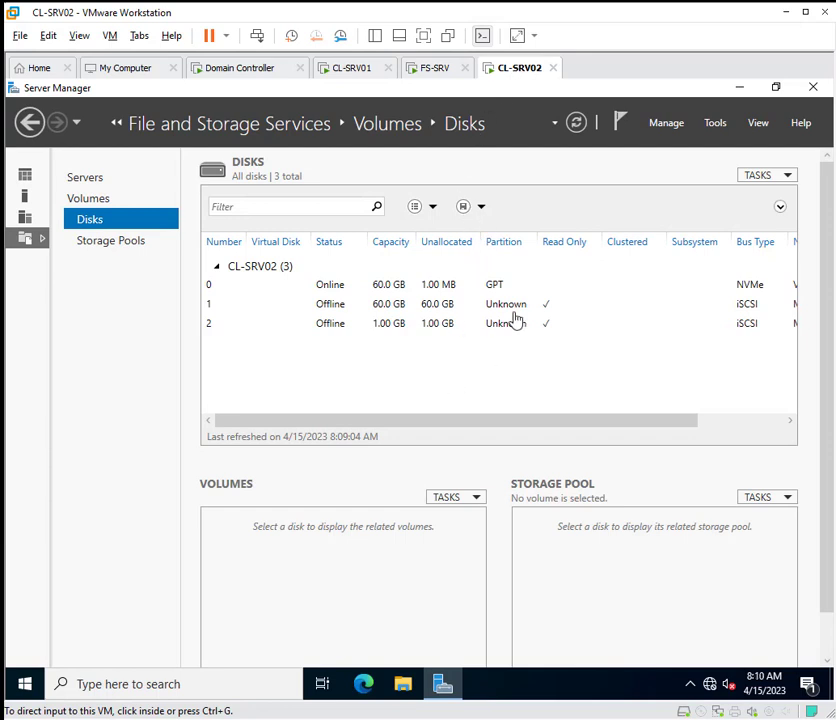
click(577, 123)
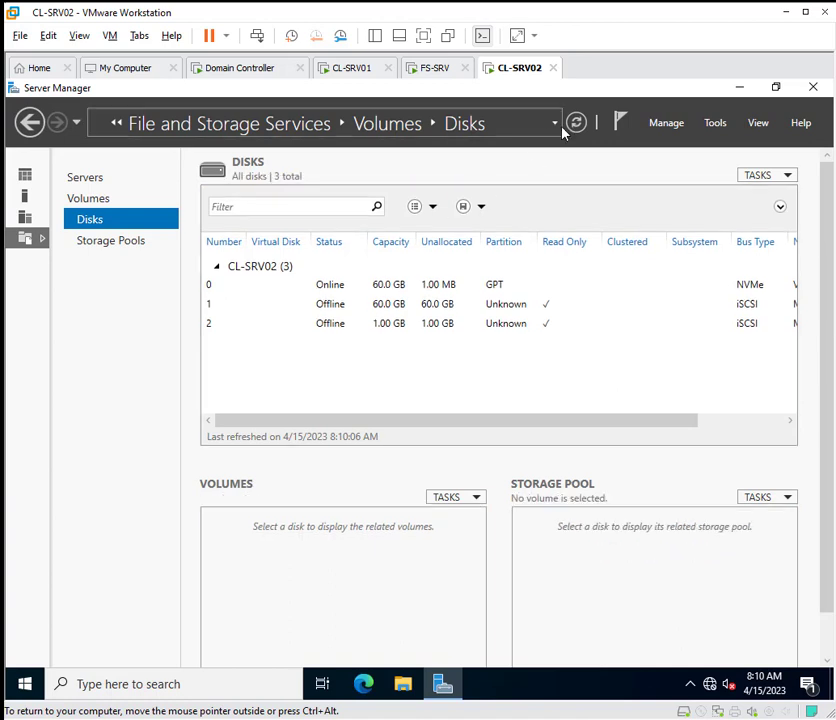
right_click(362, 373)
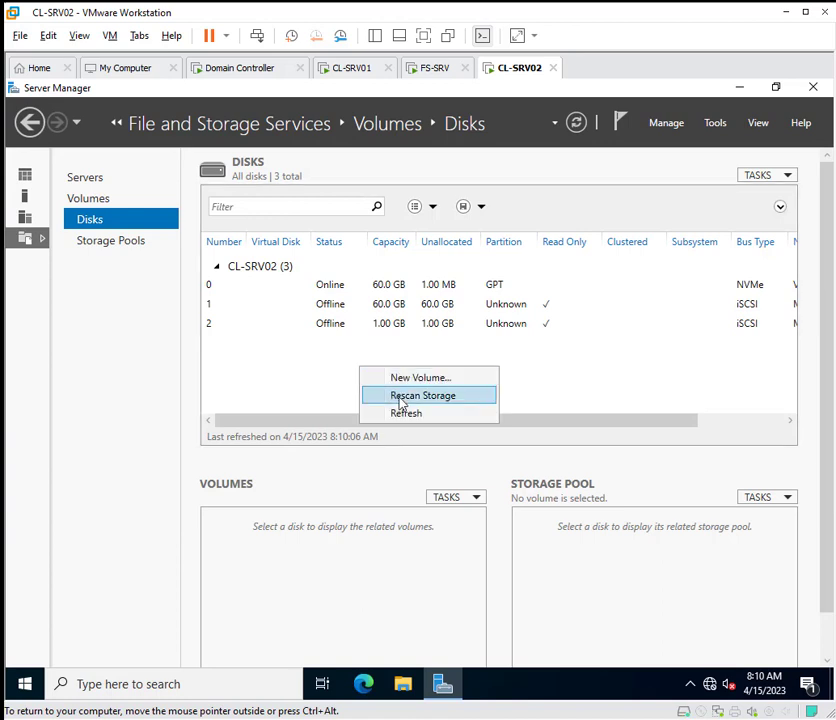
click(398, 395)
click(477, 457)
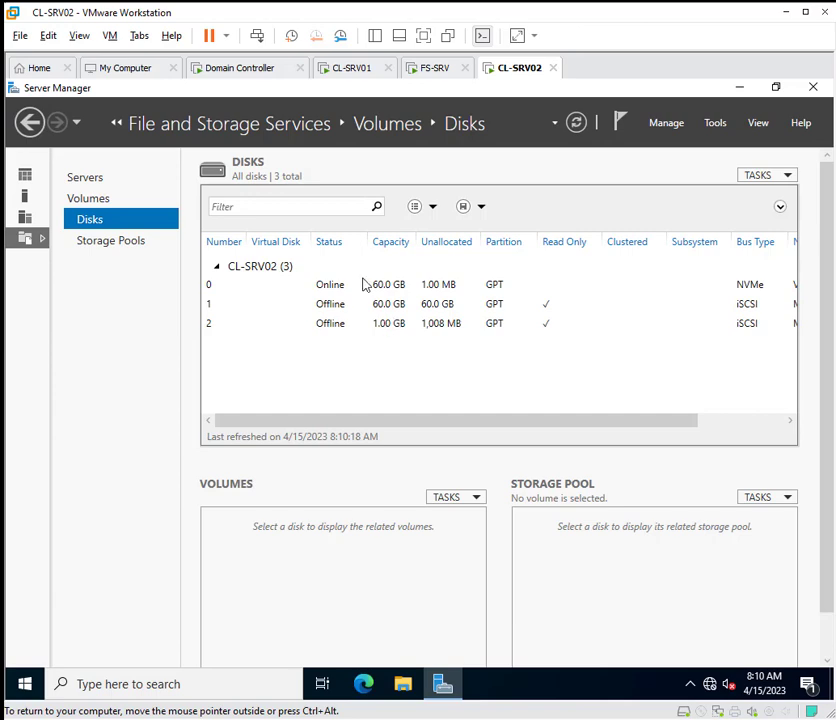
Step: Return to CL-SRV01 and refresh its disk list
click(355, 69)
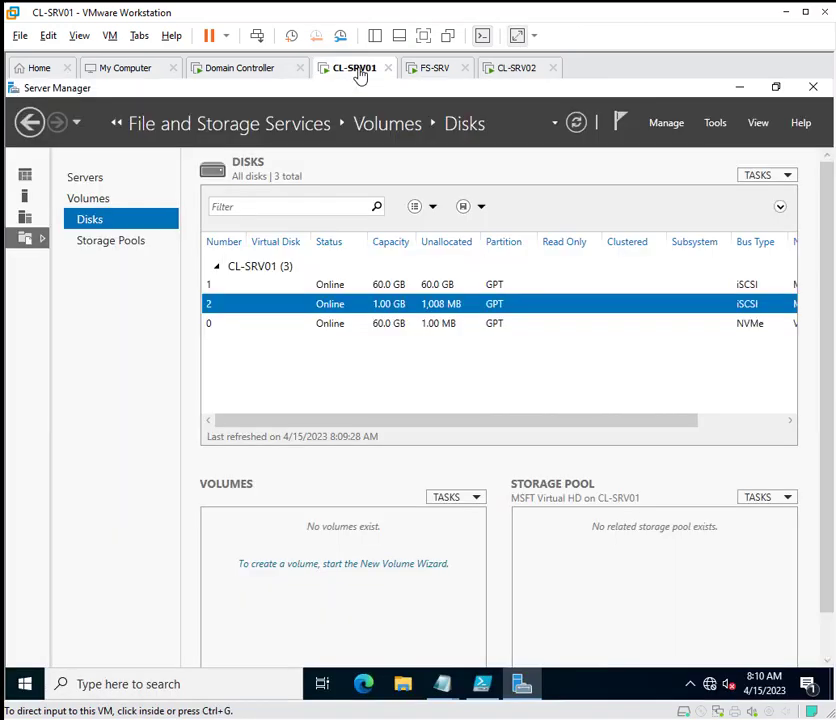
click(298, 383)
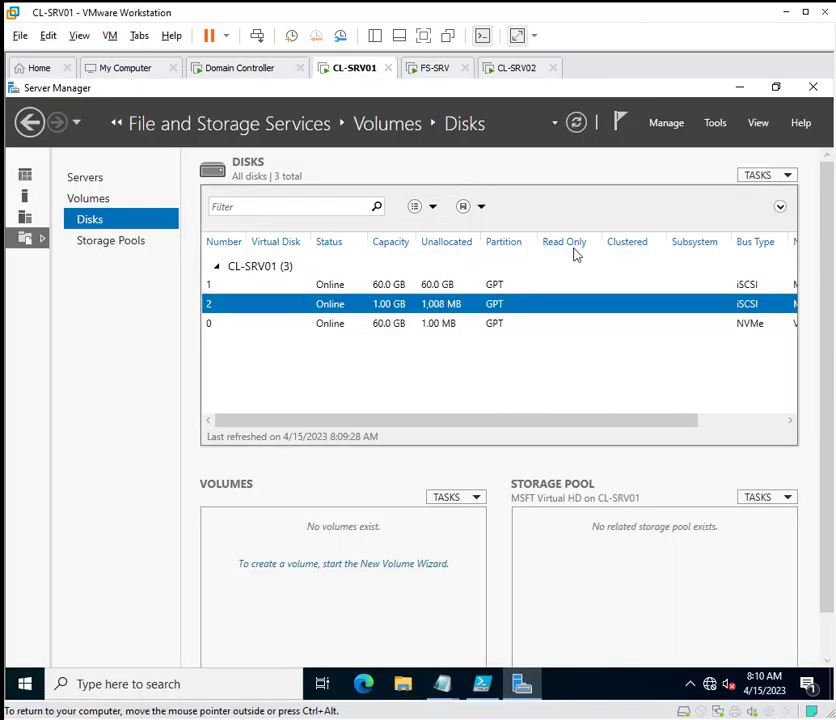
click(576, 124)
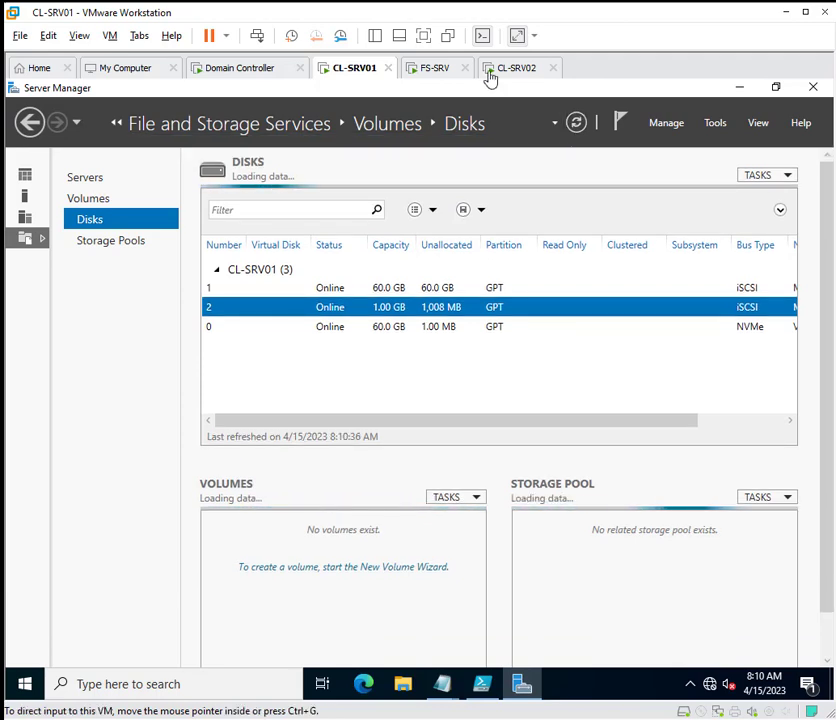
click(392, 334)
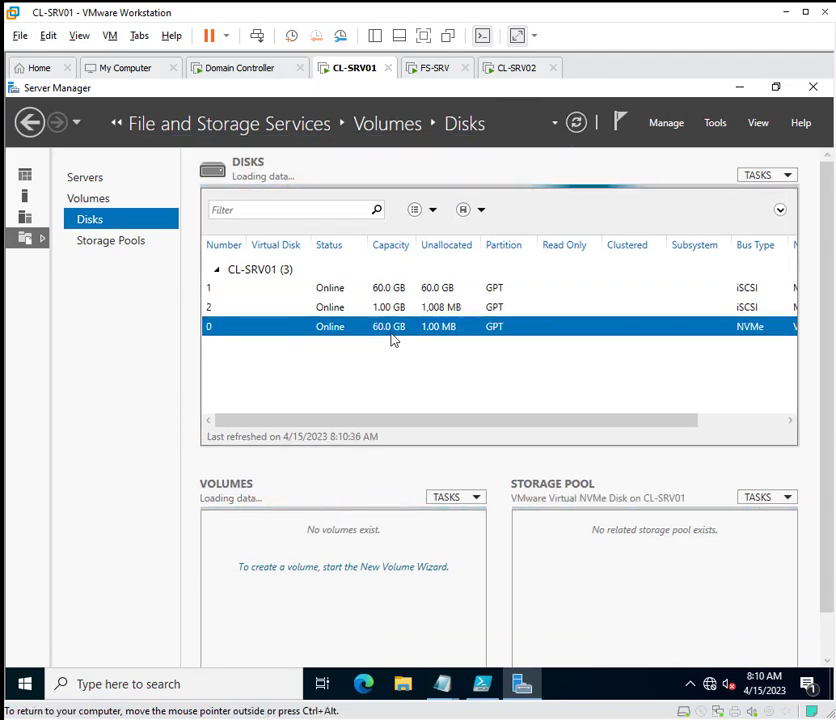
Step: Start a new volume on CL-SRV01 using Disk 1, with the full 60.0 GB size and drive letter D
right_click(333, 312)
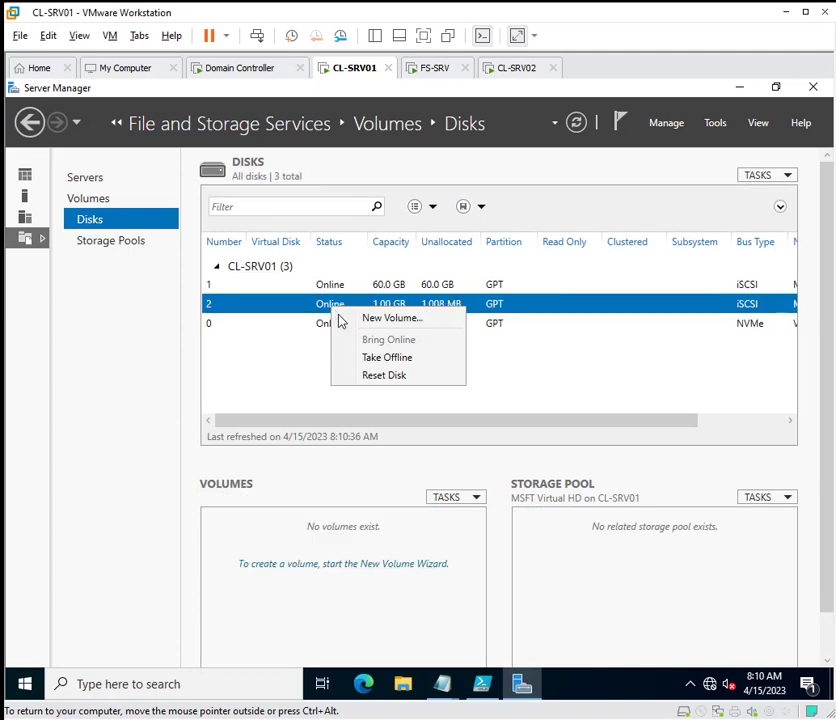
click(381, 320)
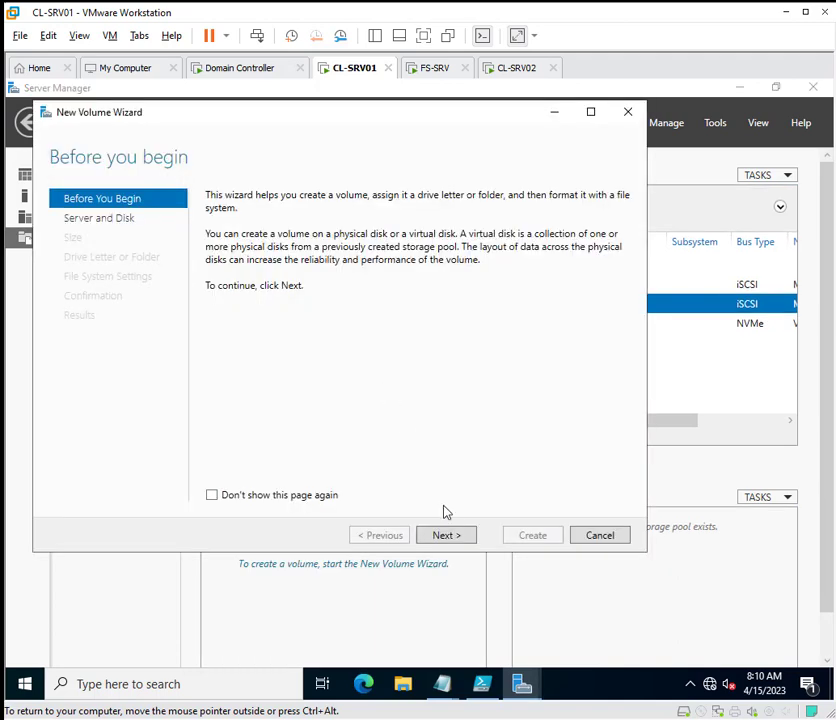
click(447, 536)
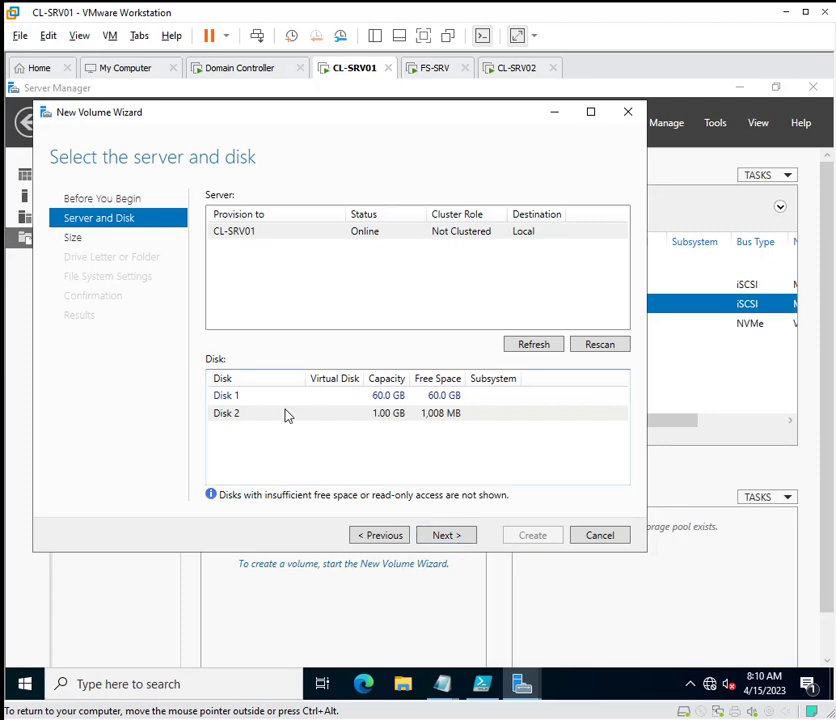
click(276, 399)
click(444, 537)
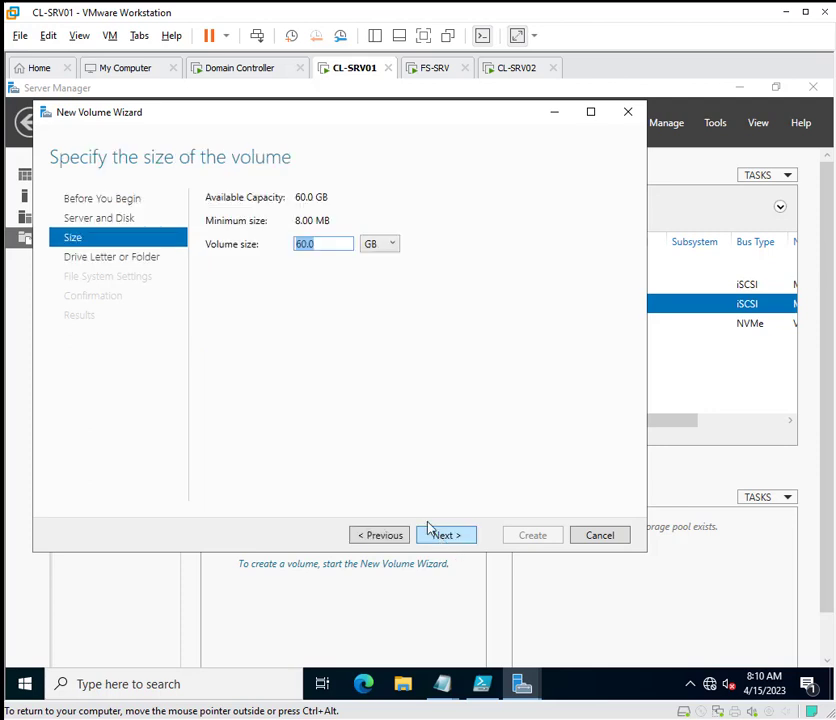
click(446, 537)
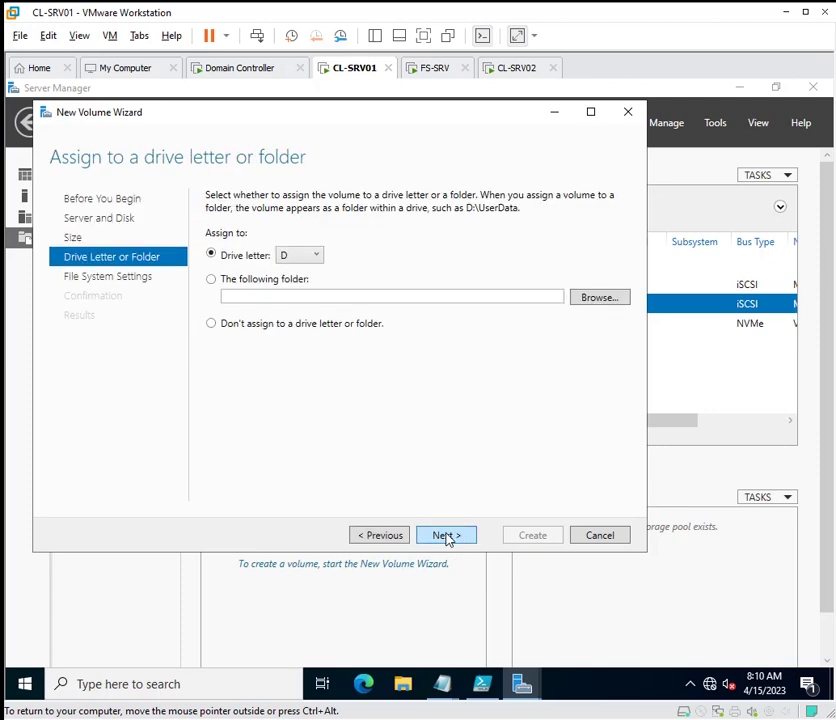
click(450, 535)
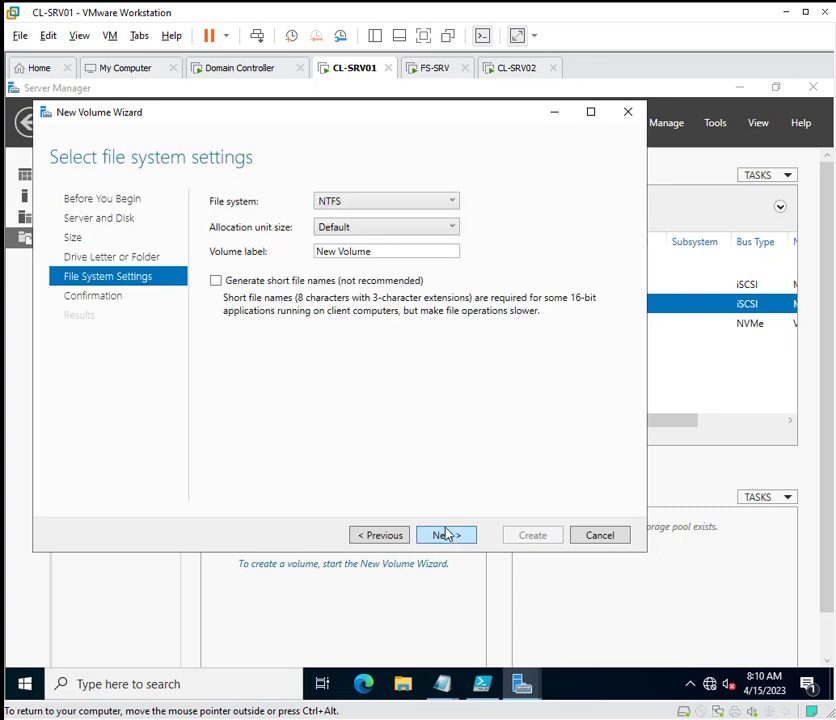
Step: Label the NTFS volume Data and create it, checking the disk list on CL-SRV02 before returning to CL-SRV01
drag(381, 257, 221, 258)
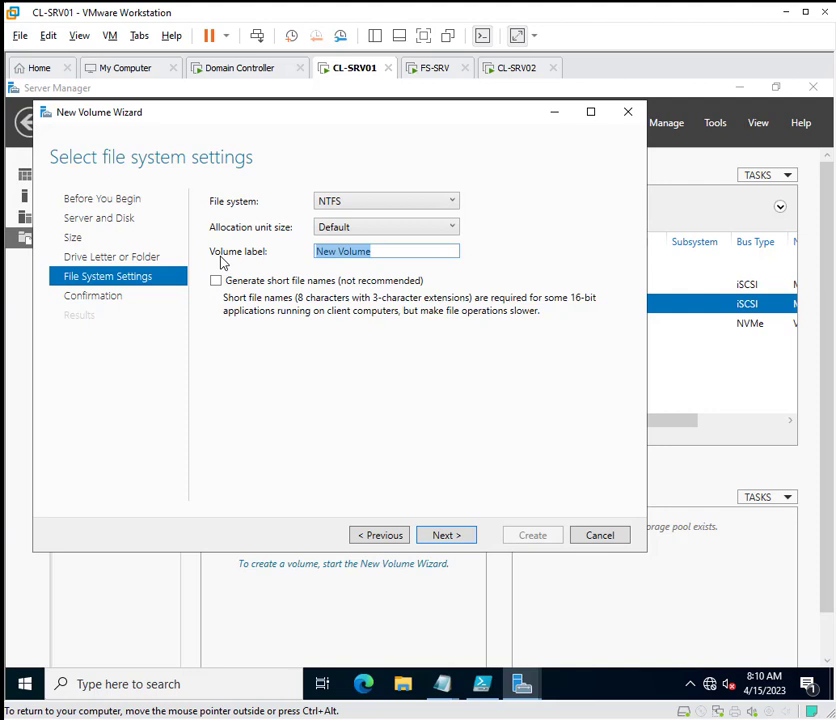
text(Data)
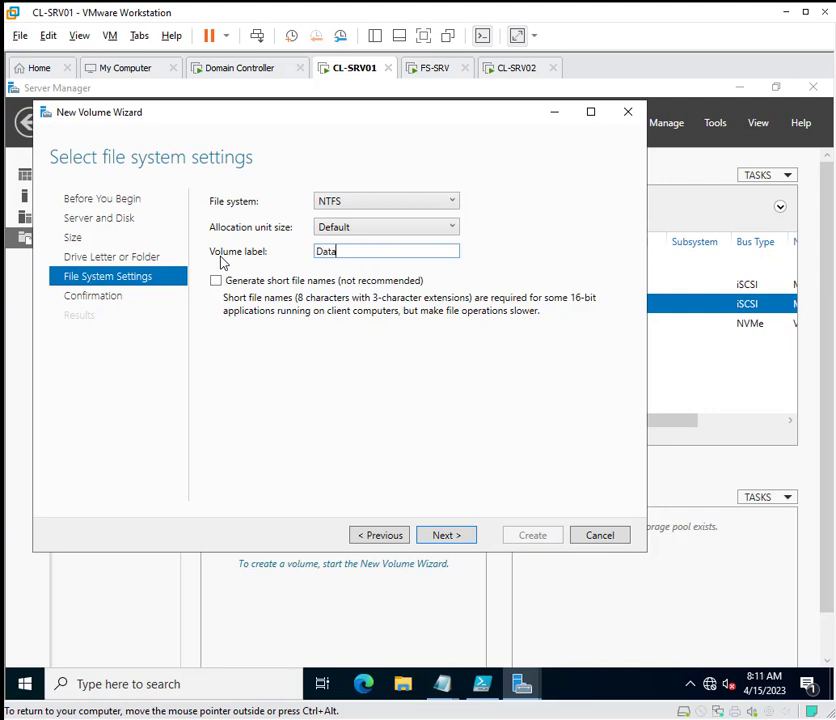
click(448, 541)
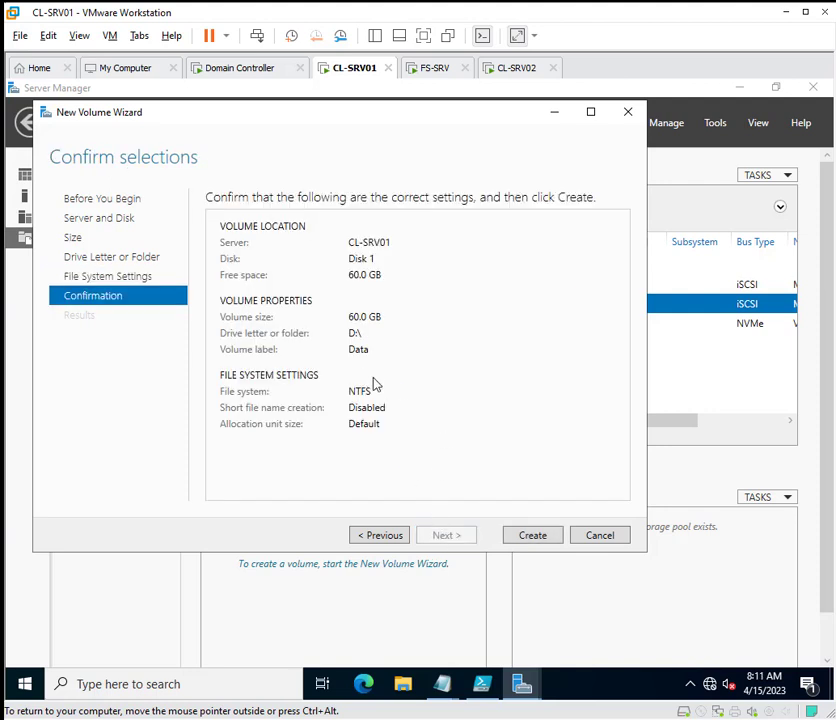
click(533, 536)
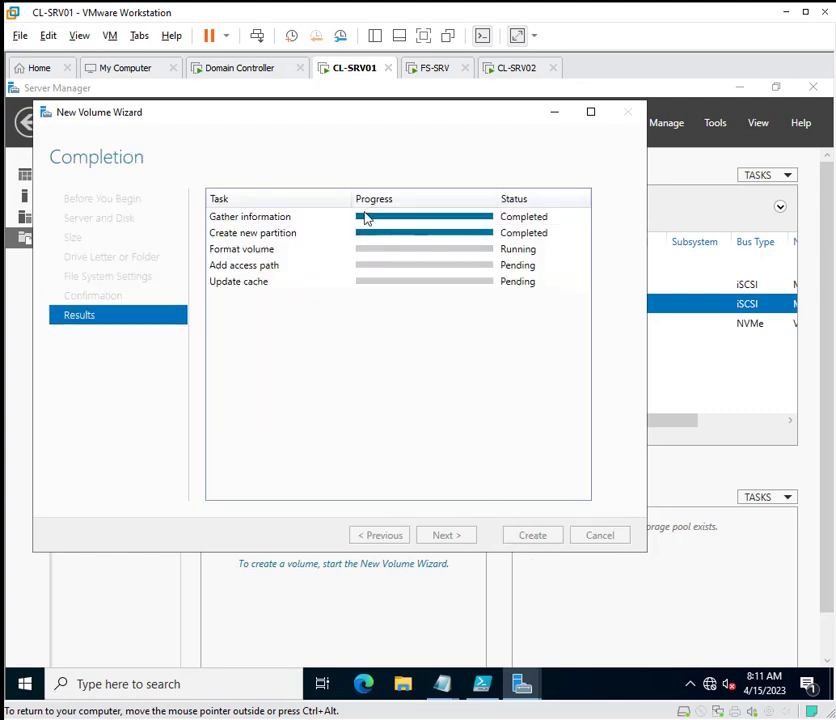
click(517, 70)
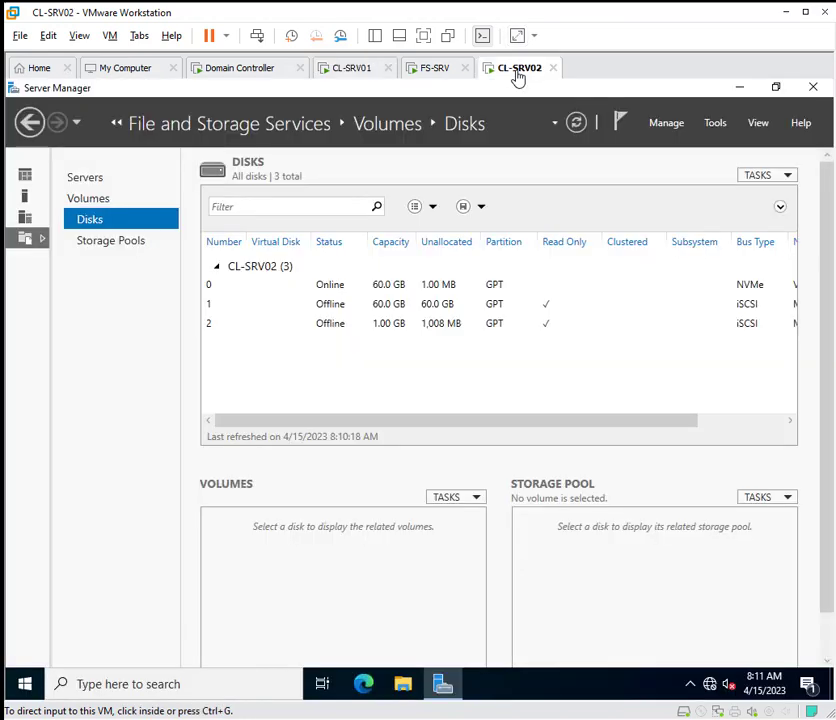
click(355, 70)
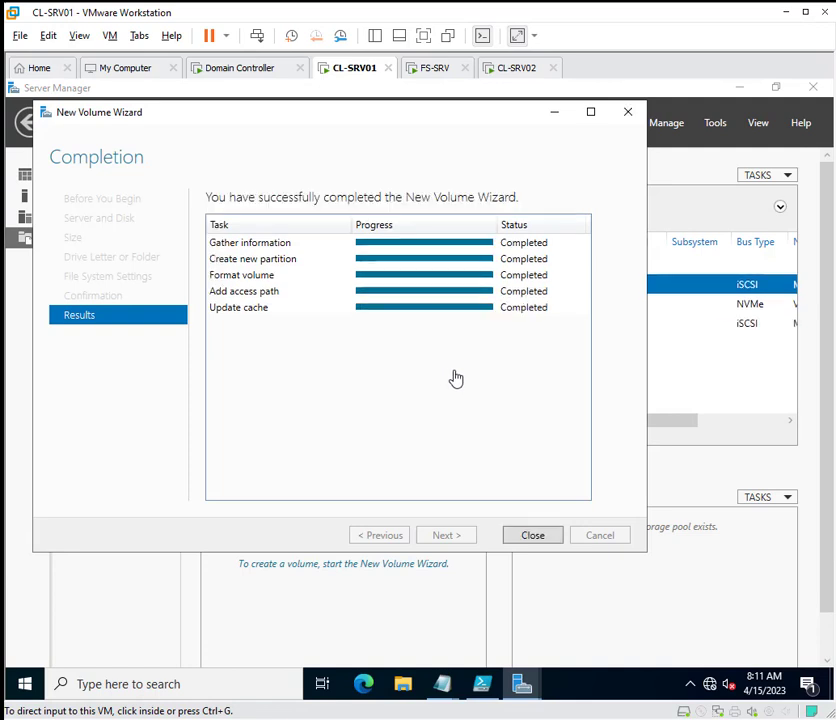
Step: Close the completed volume wizard, then check the volumes on Disks 0 and 1 and refresh the disk list on CL-SRV01
click(522, 540)
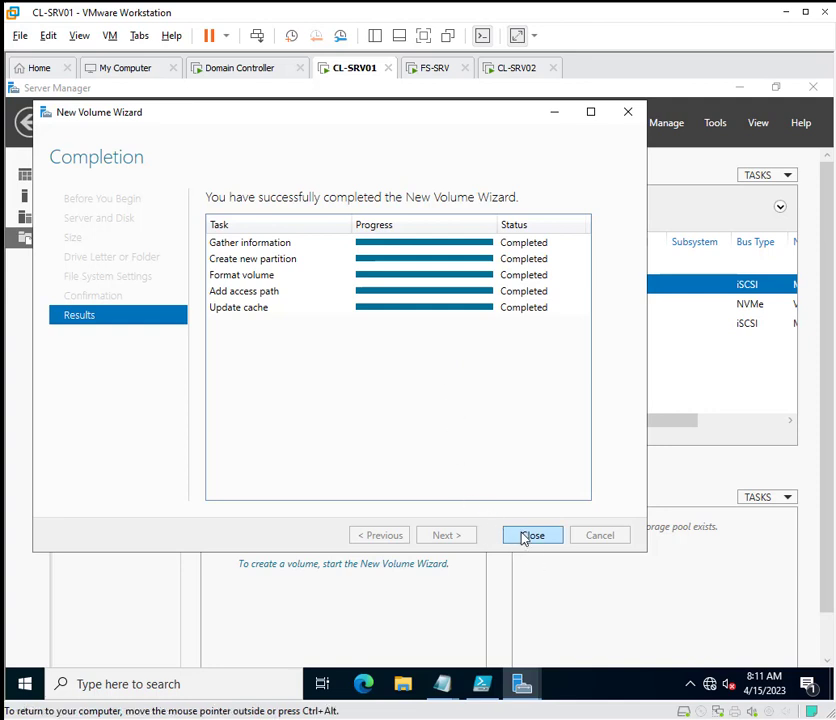
click(520, 538)
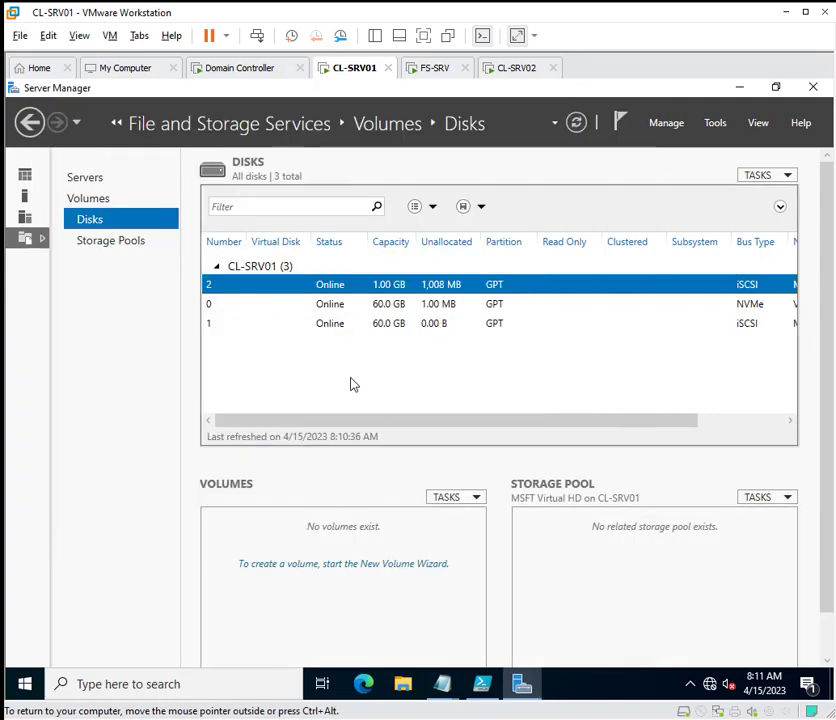
right_click(328, 304)
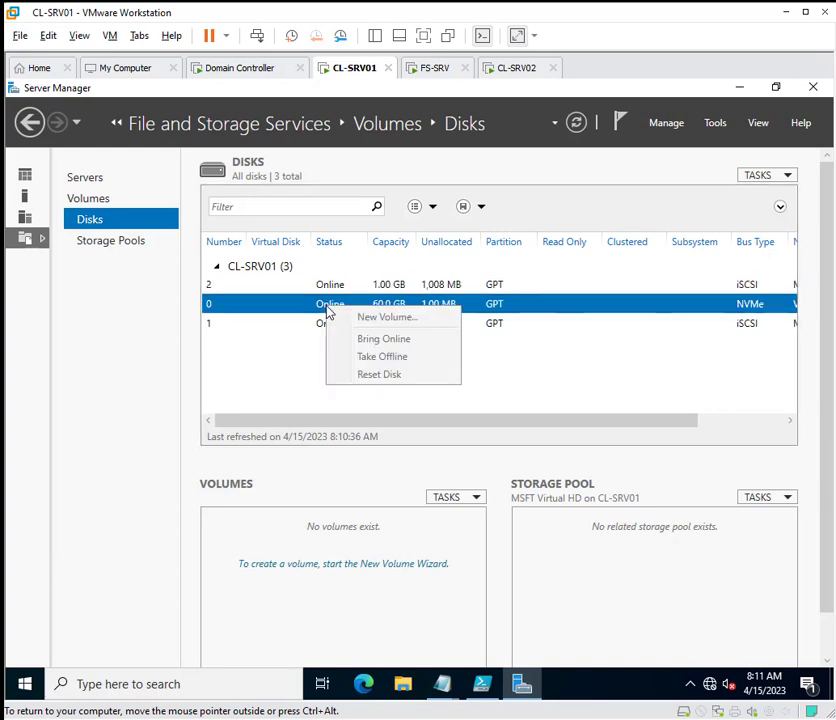
click(286, 360)
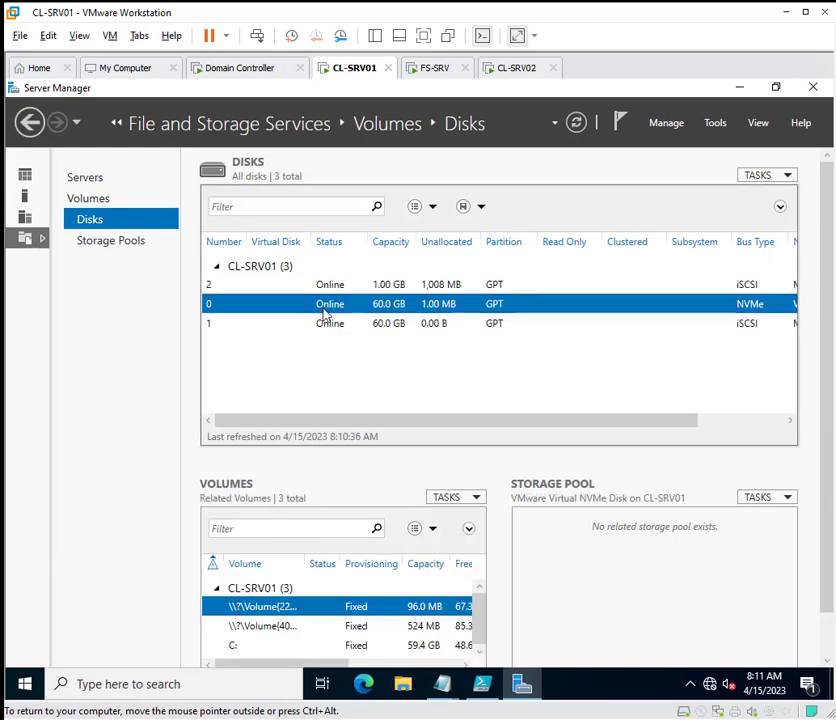
right_click(324, 314)
click(299, 407)
click(432, 324)
click(424, 309)
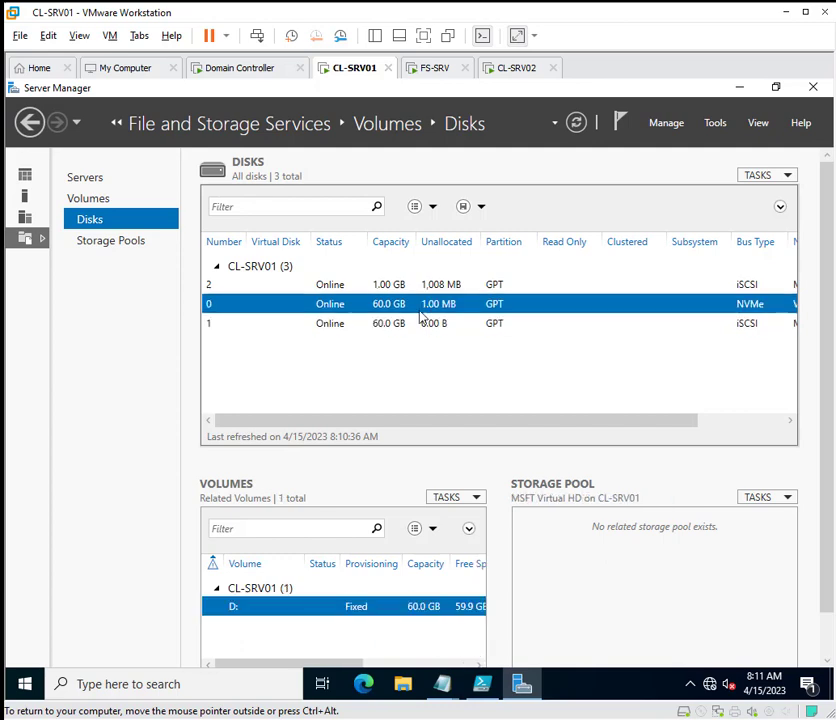
right_click(324, 313)
click(289, 373)
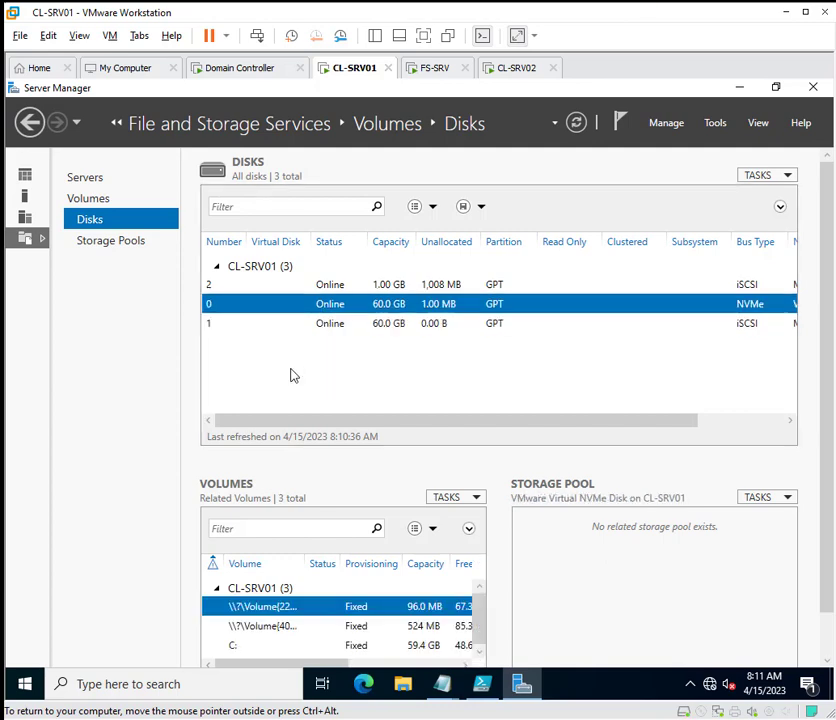
click(577, 123)
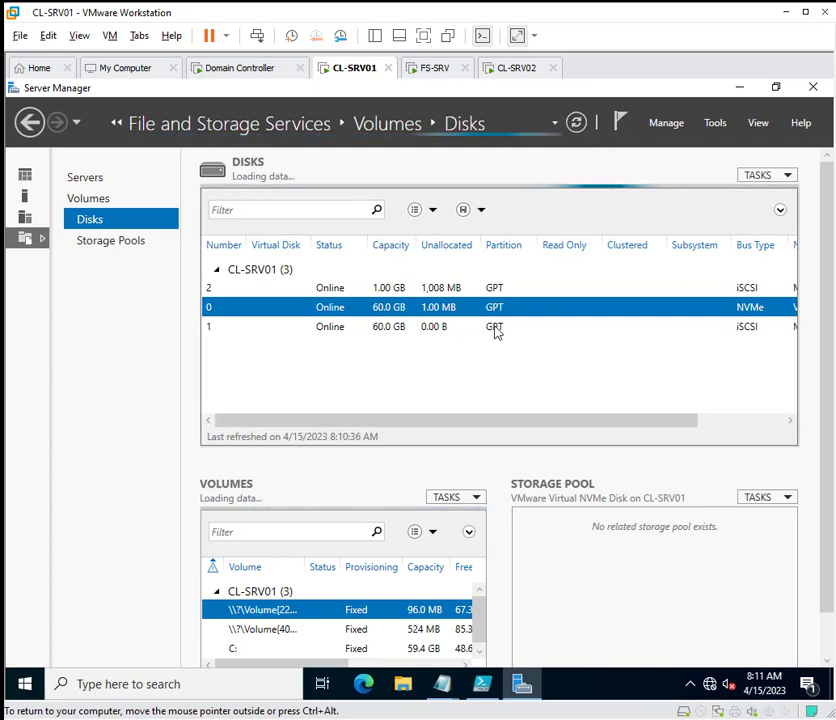
Step: Start a new volume on Disk 2 of CL-SRV01 with the full 1,008 MB size and drive letter Q
right_click(334, 292)
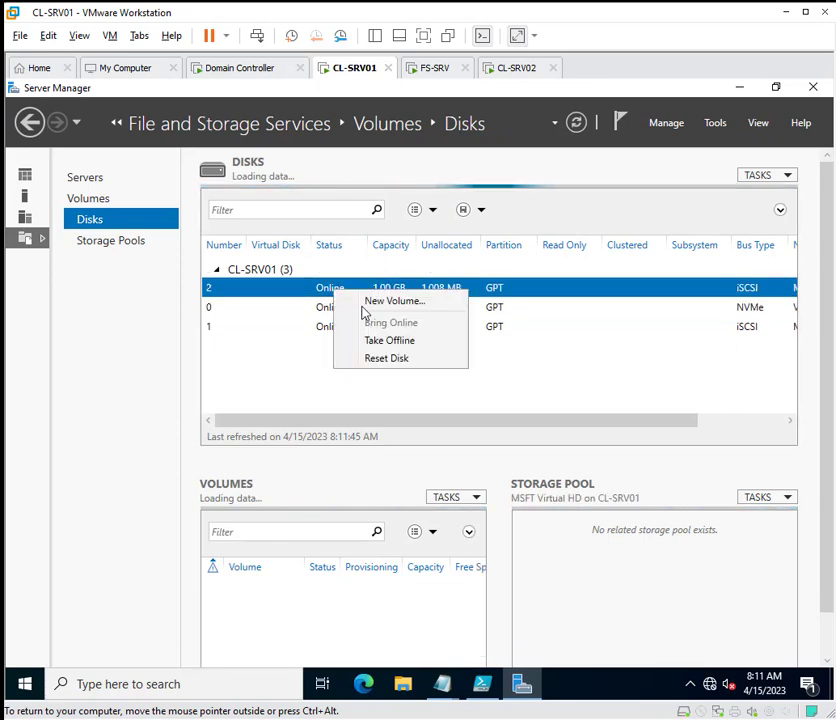
click(386, 303)
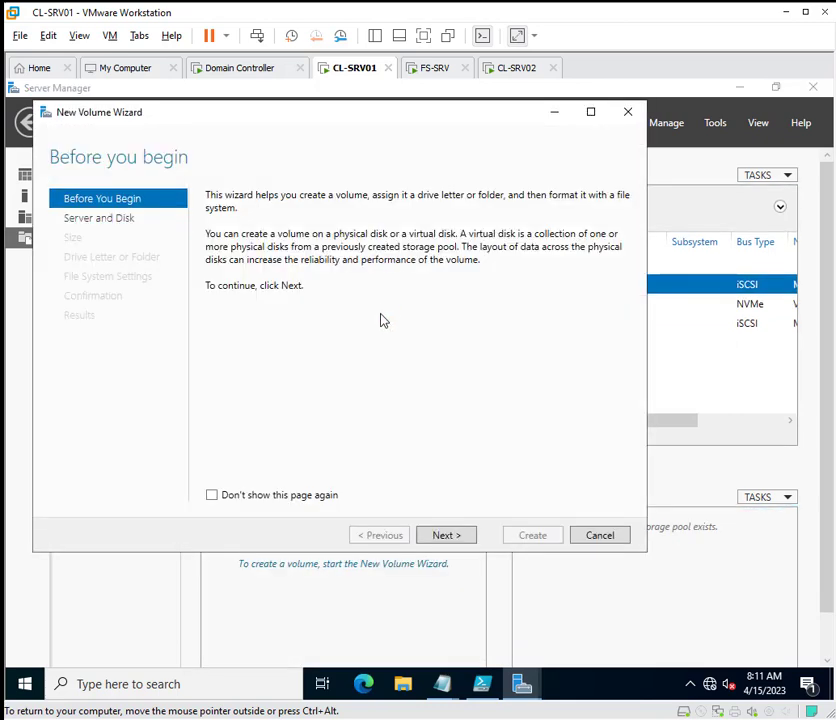
click(444, 538)
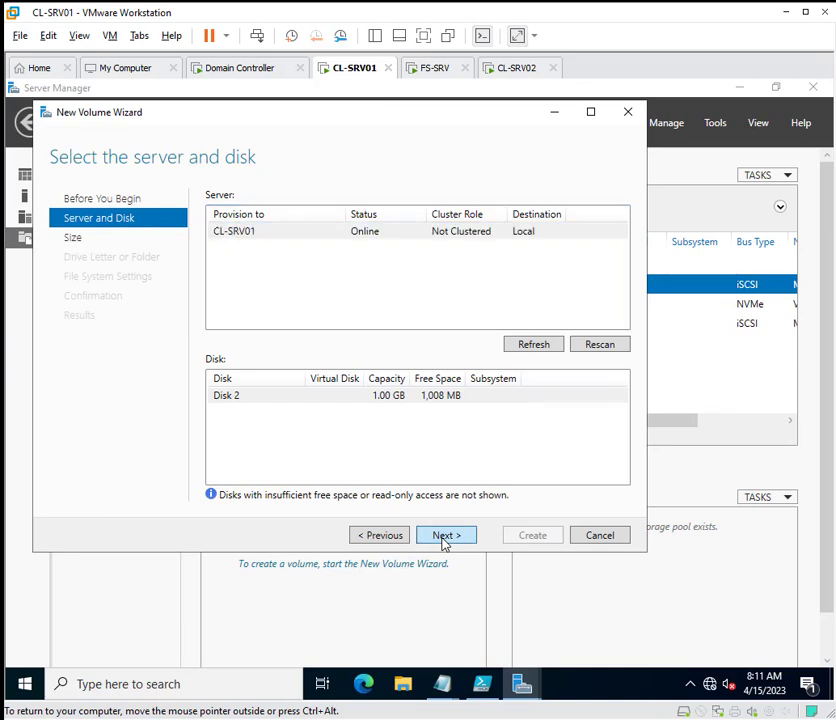
click(444, 537)
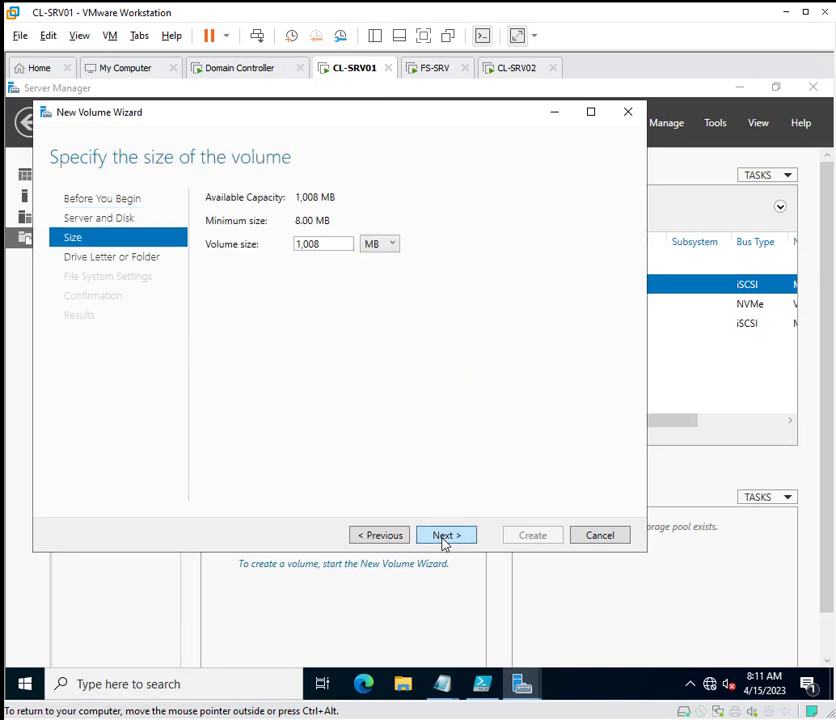
click(444, 538)
click(307, 258)
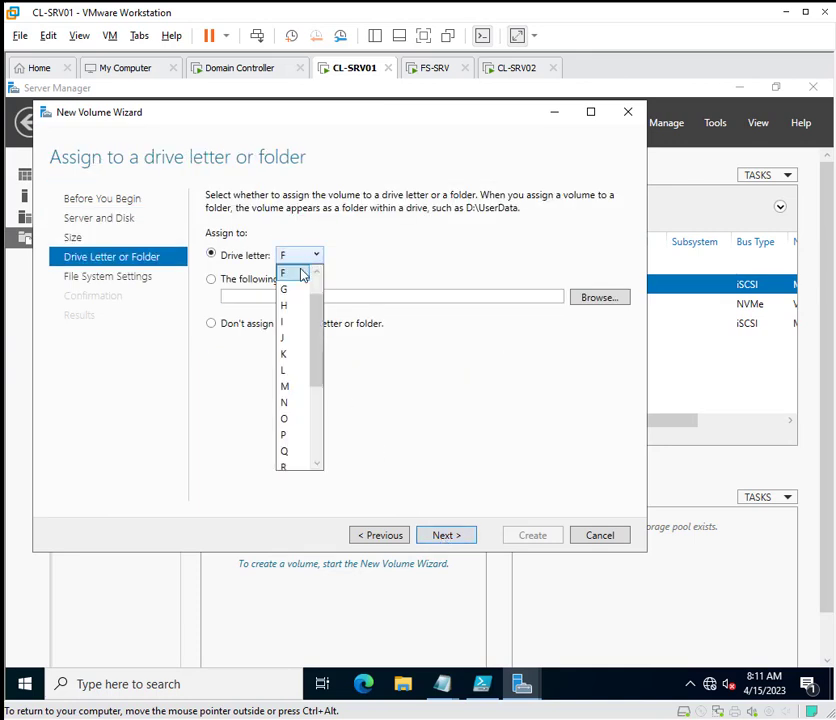
click(289, 452)
click(445, 537)
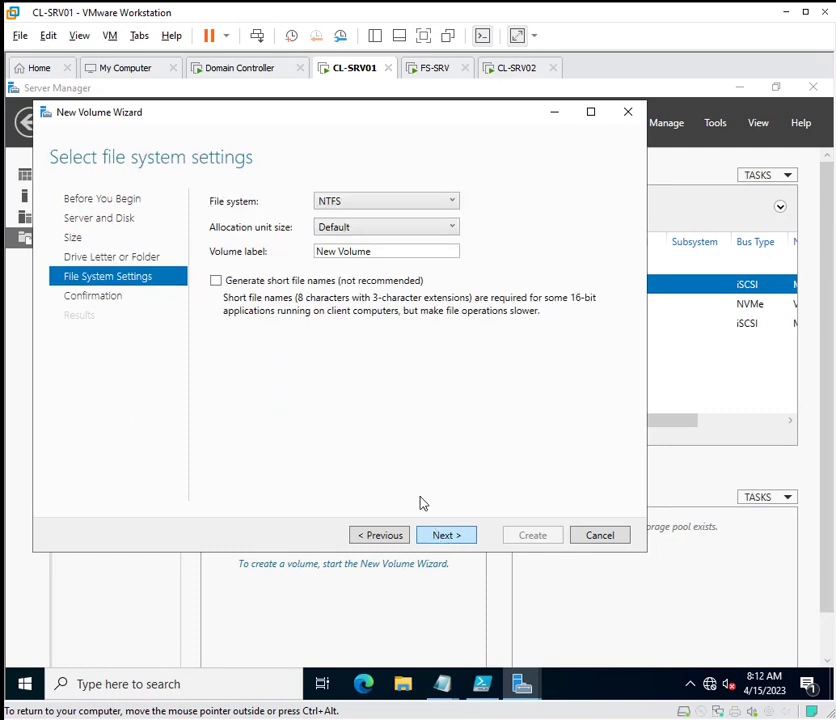
Step: Label the NTFS volume Quorum, create it, and refresh the disk list on CL-SRV01
drag(382, 256, 250, 262)
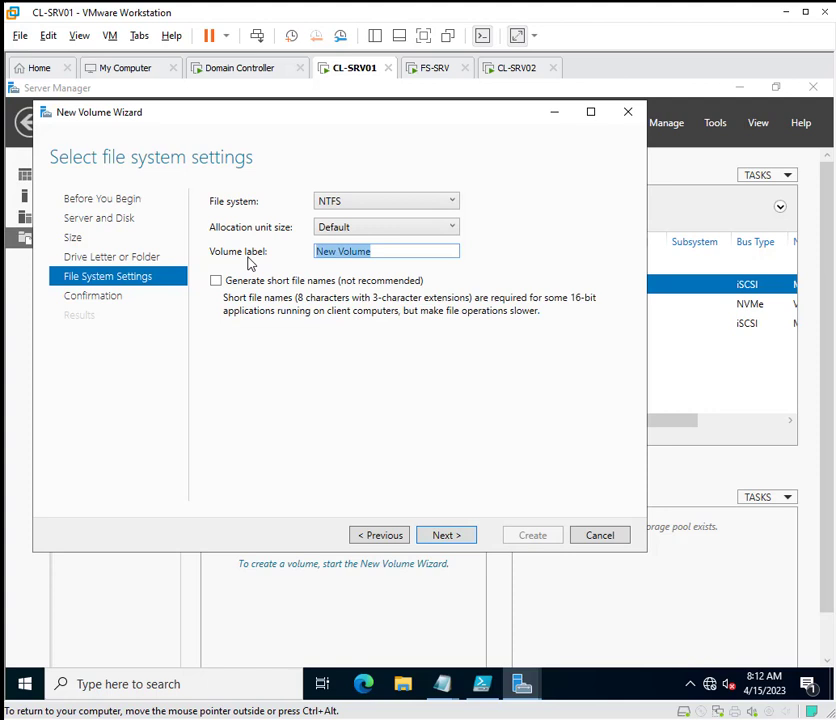
text(Quorum)
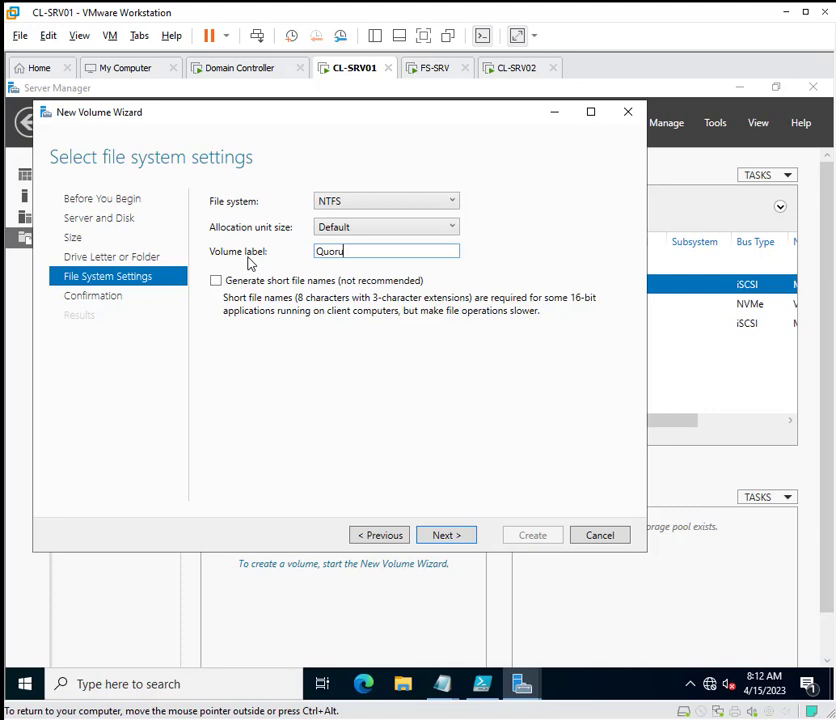
click(446, 538)
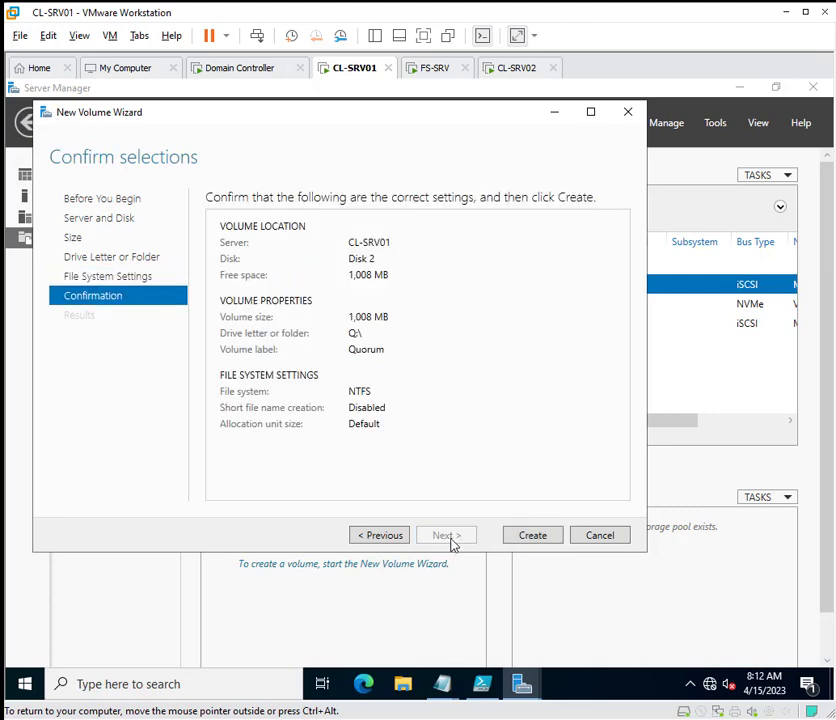
click(535, 539)
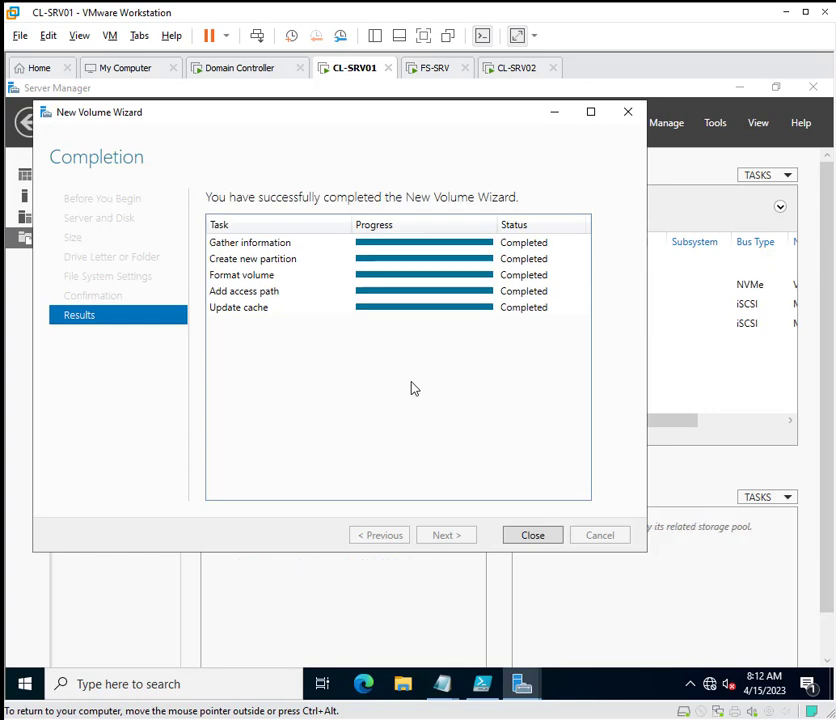
click(537, 543)
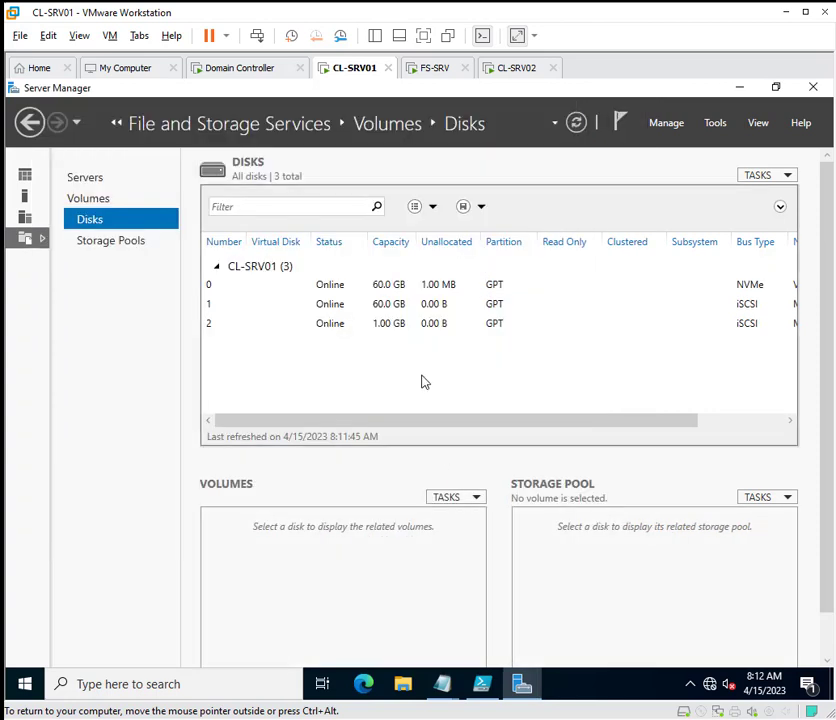
click(577, 122)
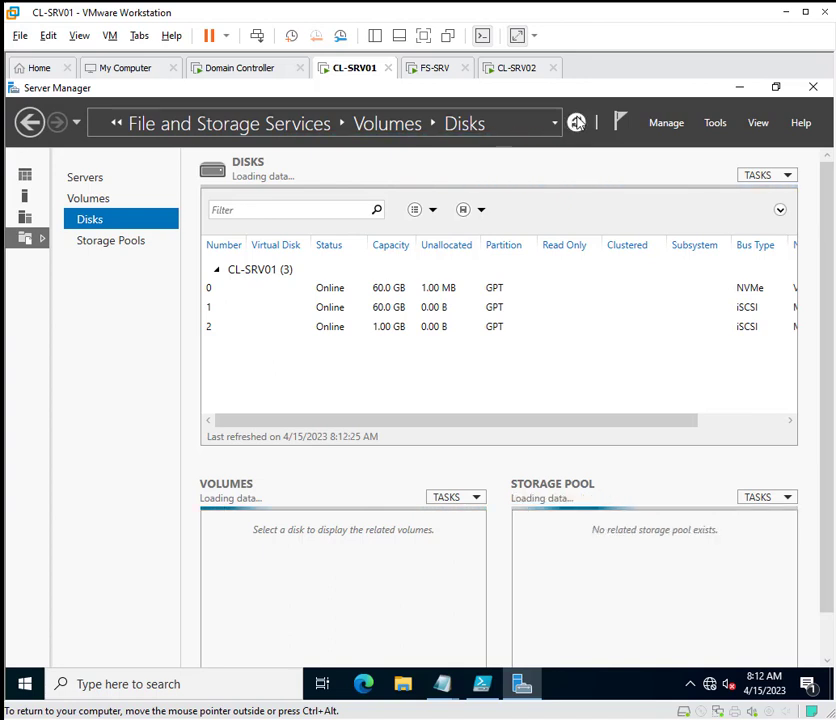
Step: Open This PC in File Explorer on CL-SRV01 and inspect the Data (D:) drive alongside the Quorum (Q:) drive
click(390, 683)
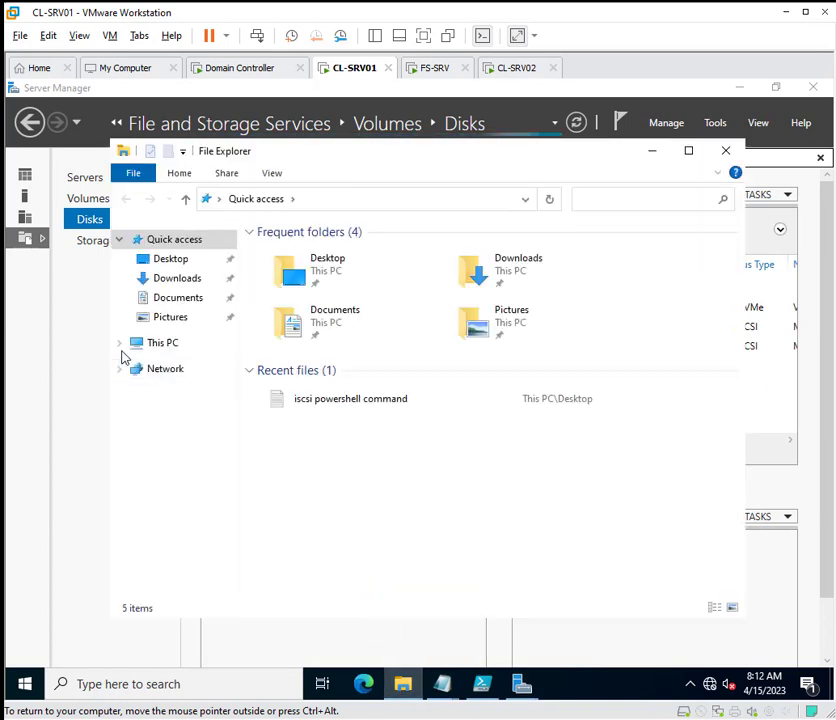
click(160, 345)
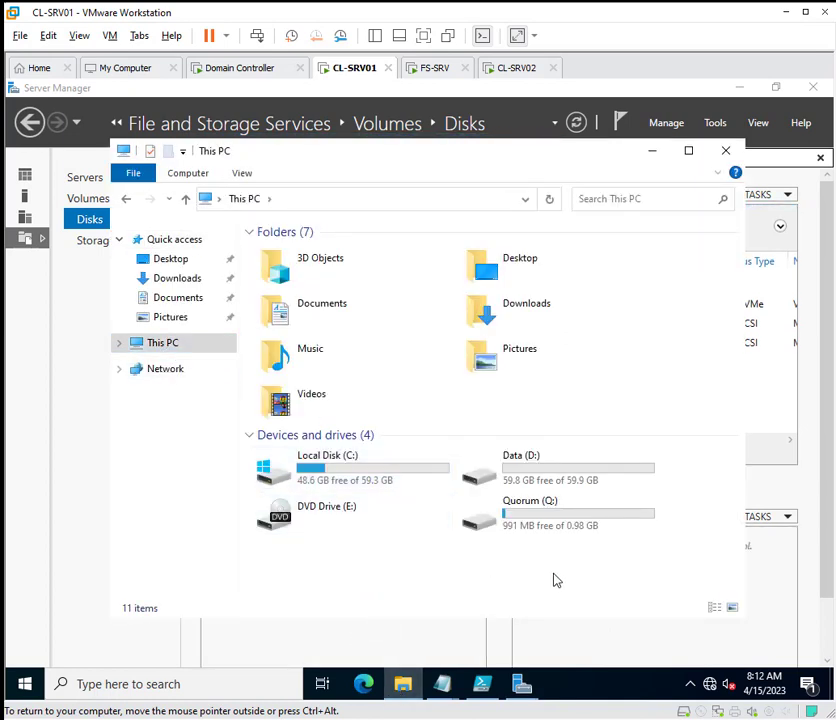
double_click(538, 484)
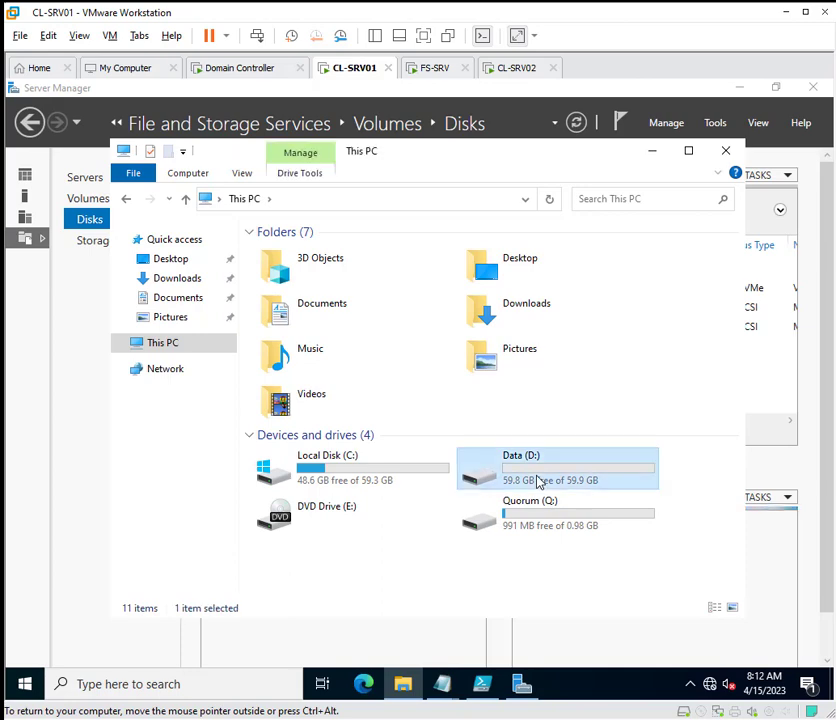
click(165, 346)
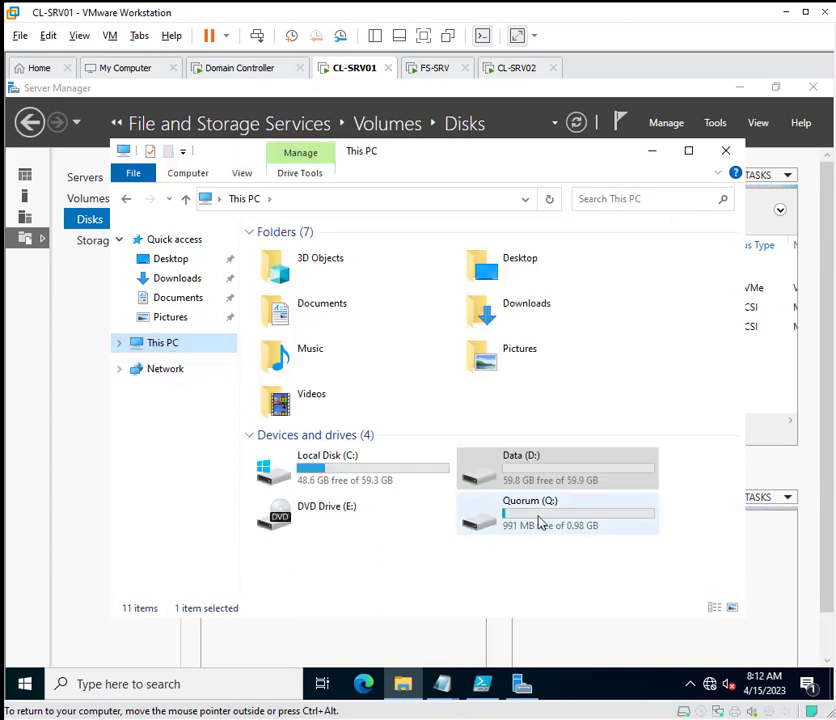
double_click(535, 477)
Step: Switch to CL-SRV02, open This PC in File Explorer, and refresh the view to check for the shared drives
click(518, 69)
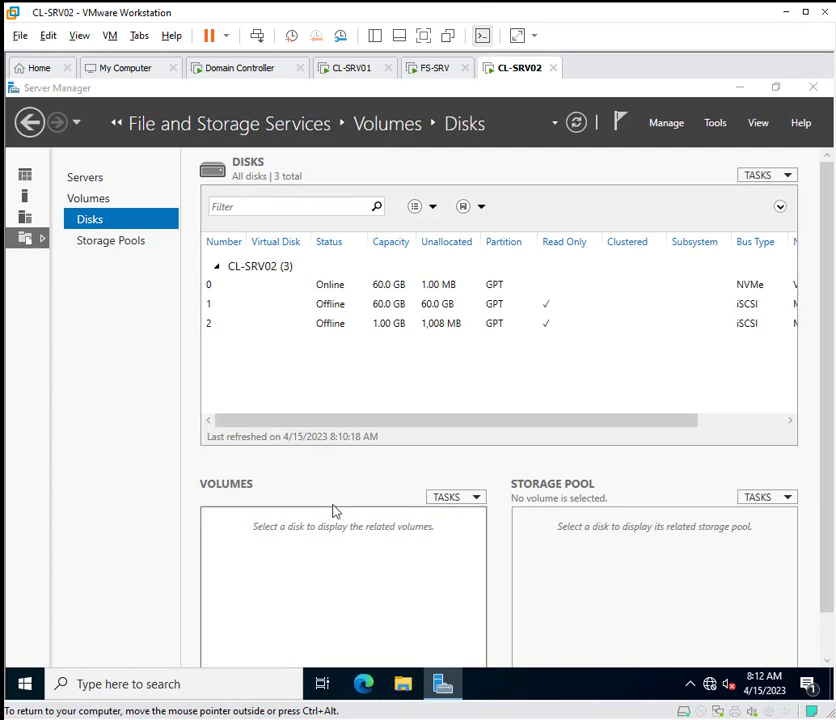
key(super+e)
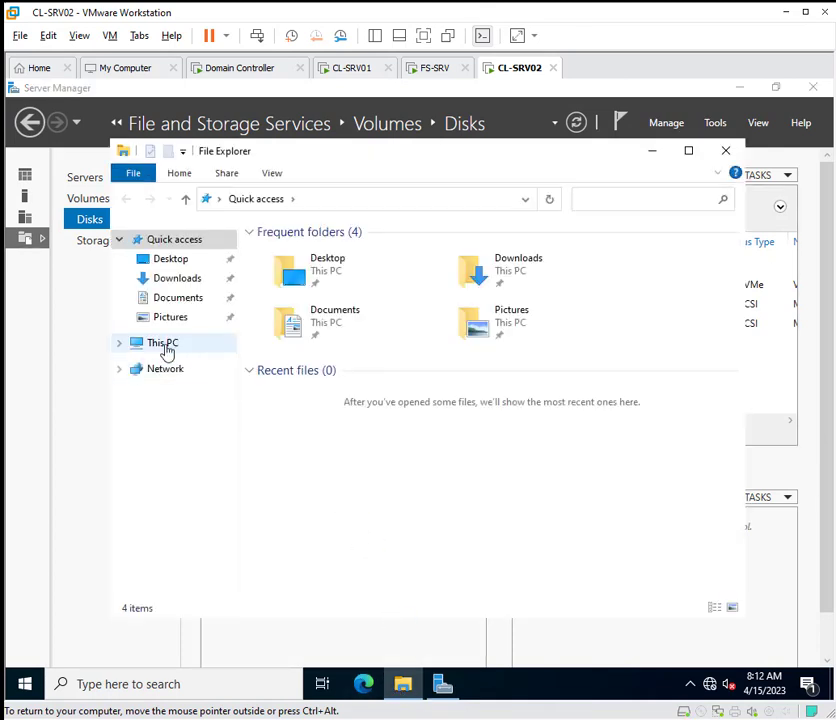
click(168, 346)
right_click(432, 352)
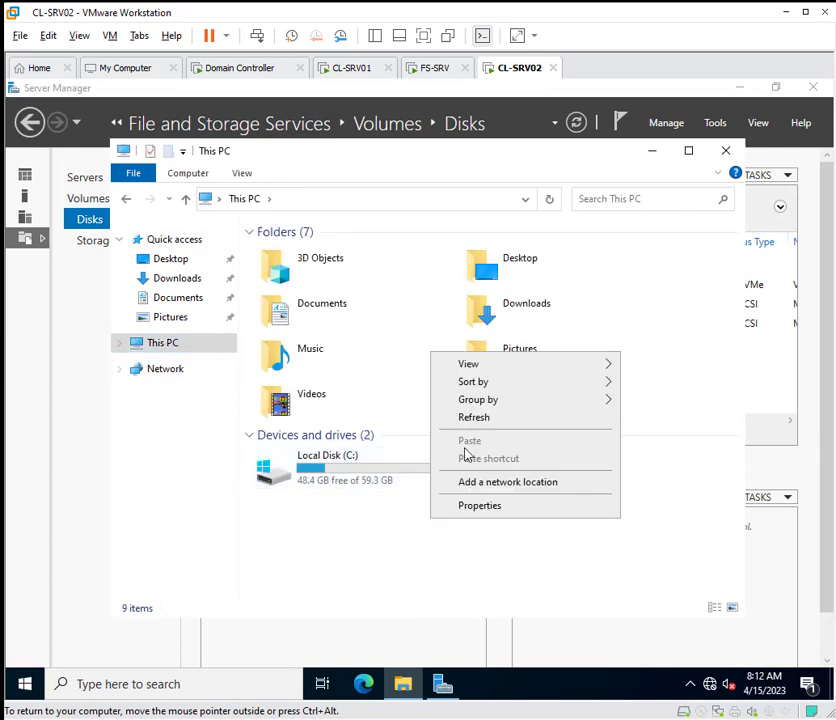
click(468, 418)
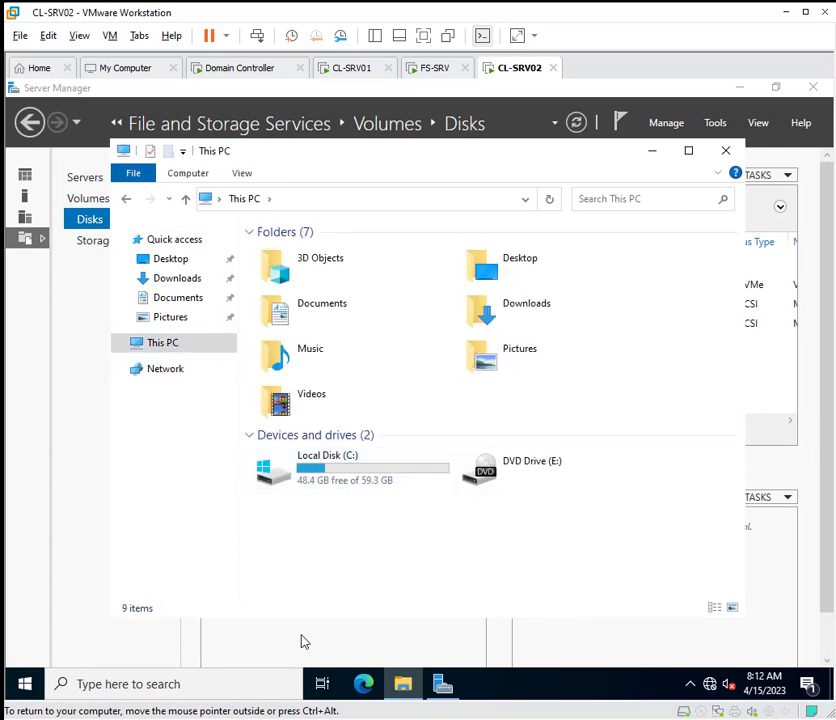
Step: Search for diskmgmt.msc on CL-SRV02 and open Disk Management
click(106, 683)
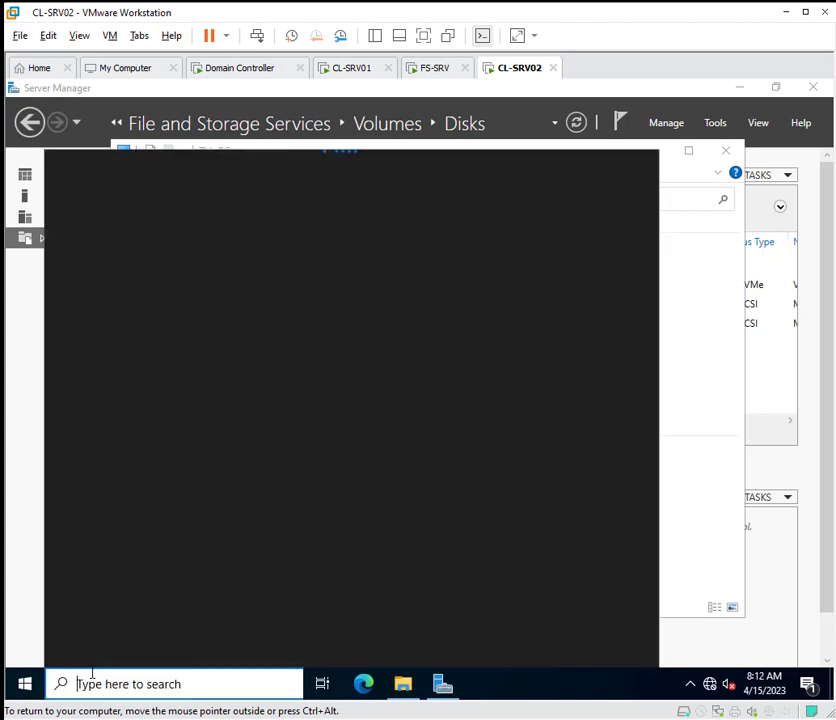
text(diskm)
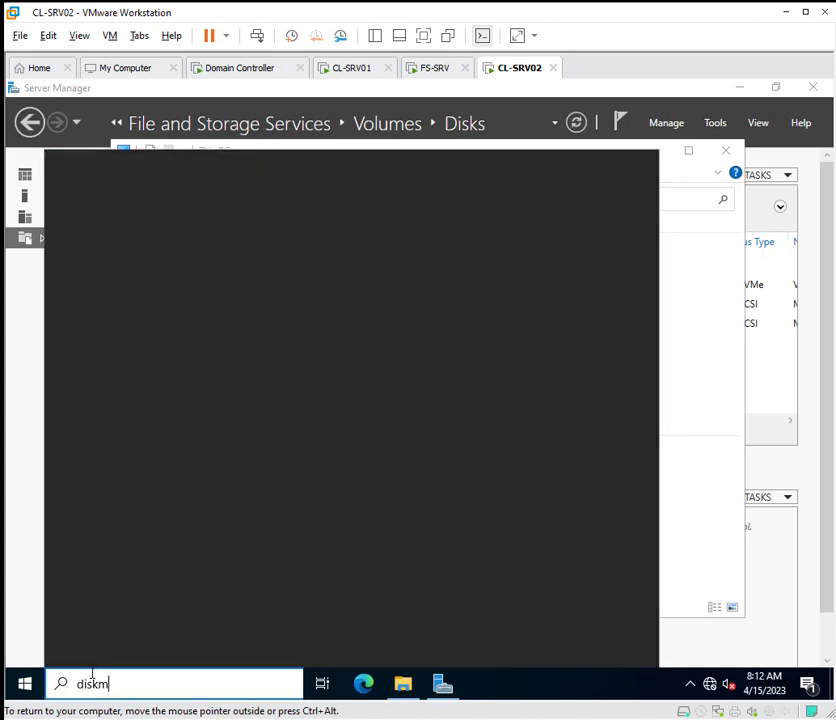
text(gmt.msc)
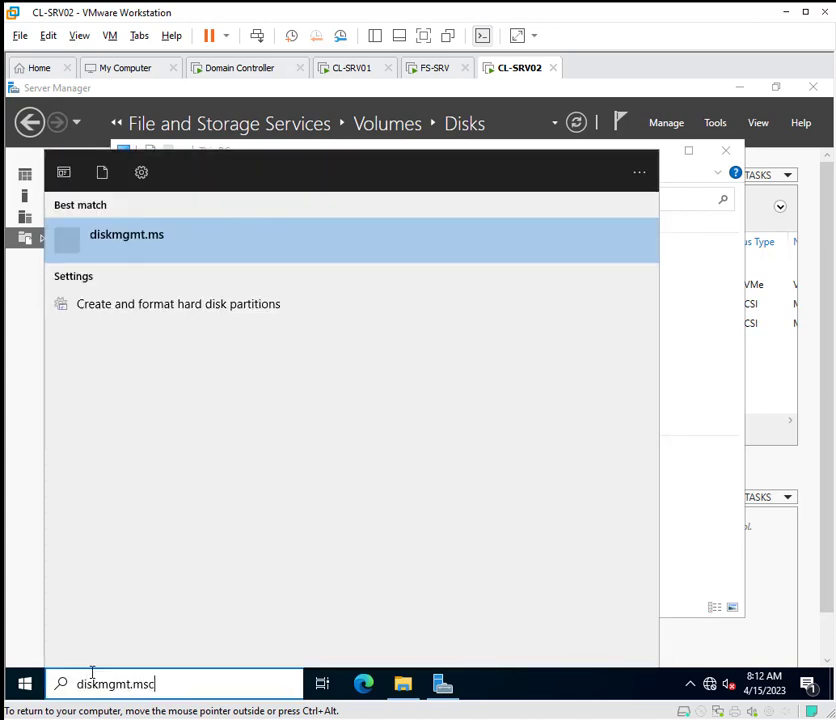
key(Return)
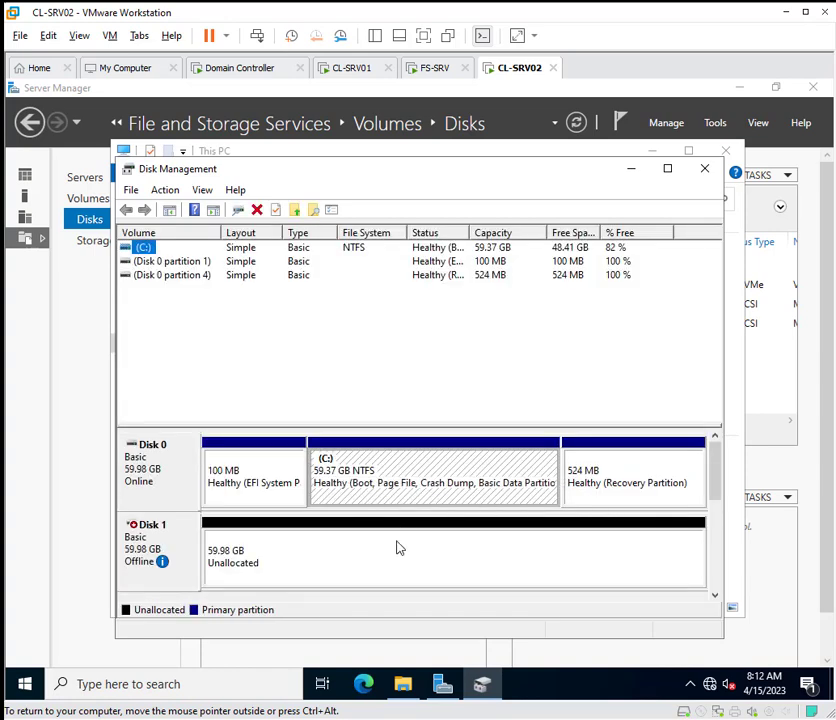
Step: Bring Disk 1 online in Disk Management on CL-SRV02 and check for the Data (D:) drive in File Explorer
right_click(162, 547)
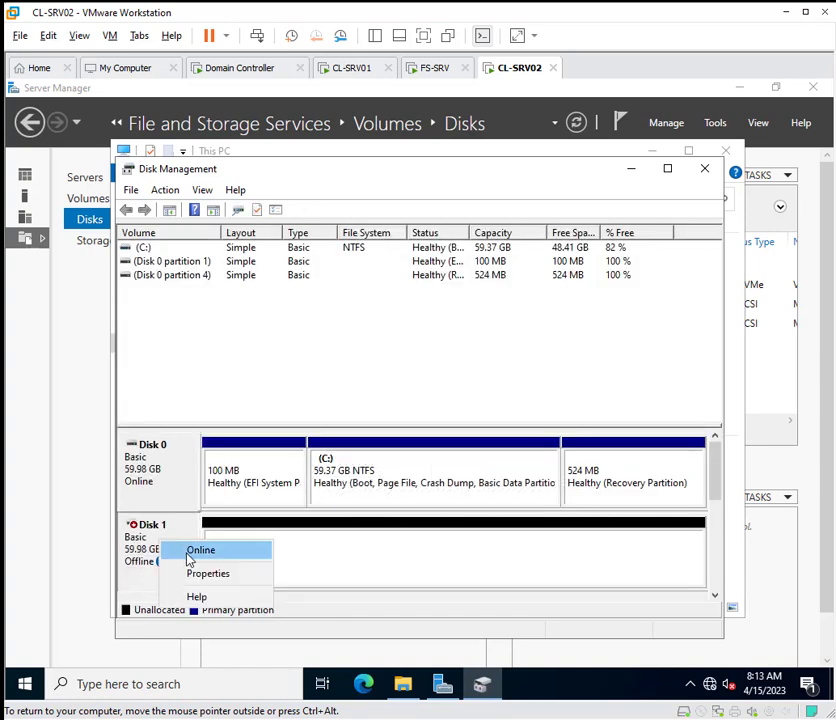
click(190, 551)
right_click(313, 565)
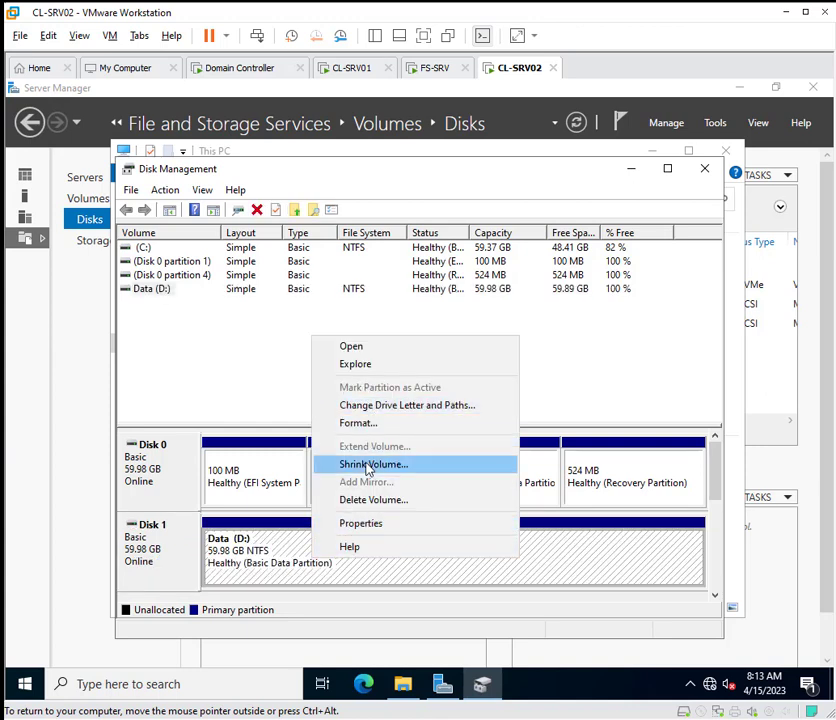
click(221, 381)
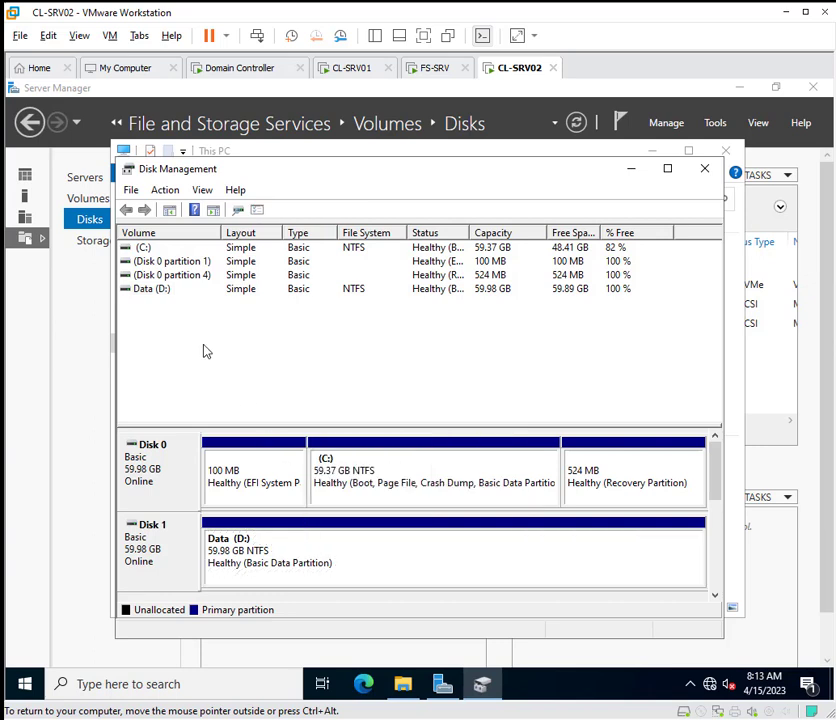
click(395, 686)
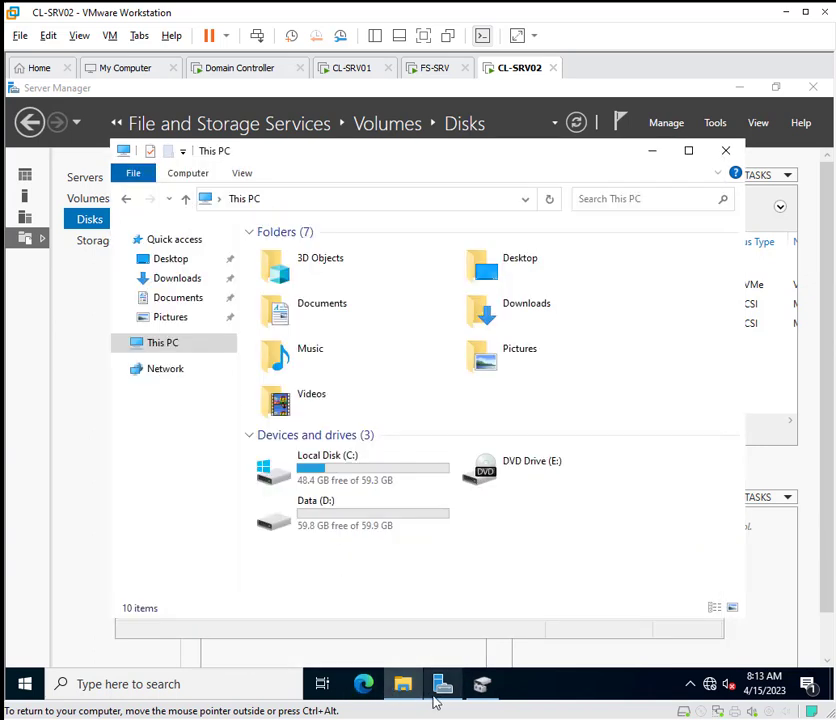
Step: Bring Disk 2 online in Disk Management on CL-SRV02 and check for the Quorum drive under This PC in File Explorer
click(481, 686)
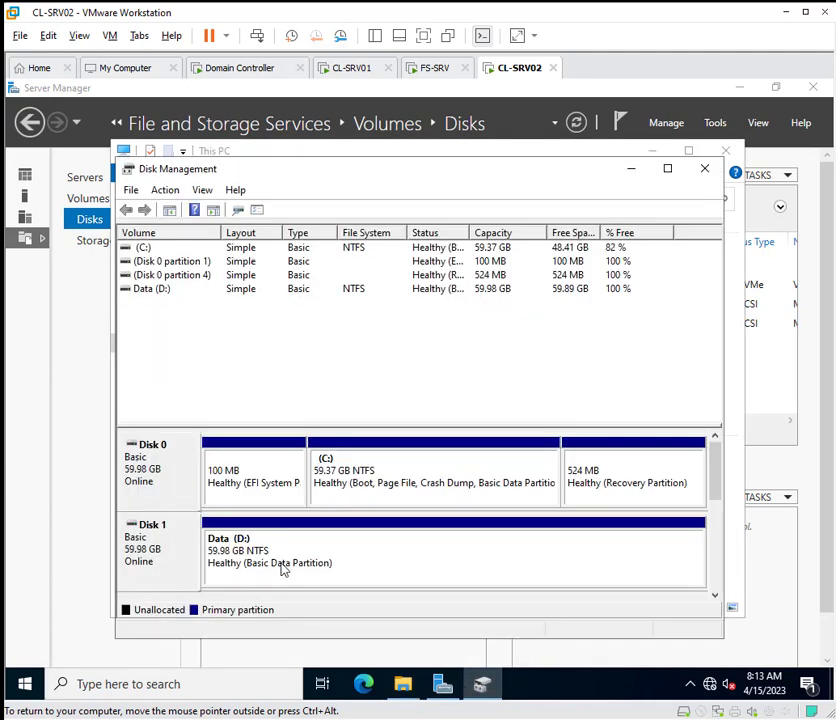
scroll(715, 594, down, 5)
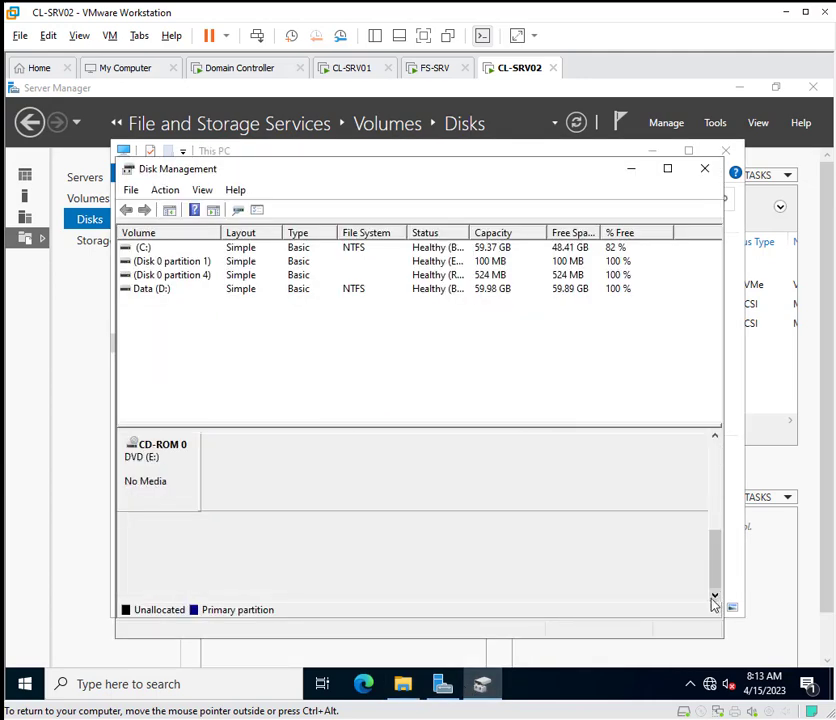
drag(720, 554, 717, 532)
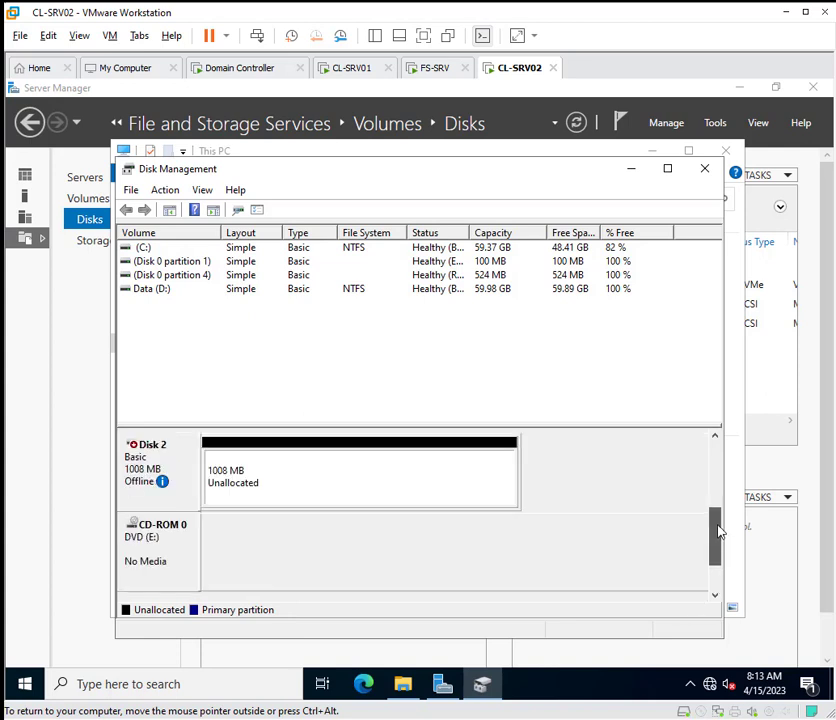
right_click(156, 464)
click(194, 470)
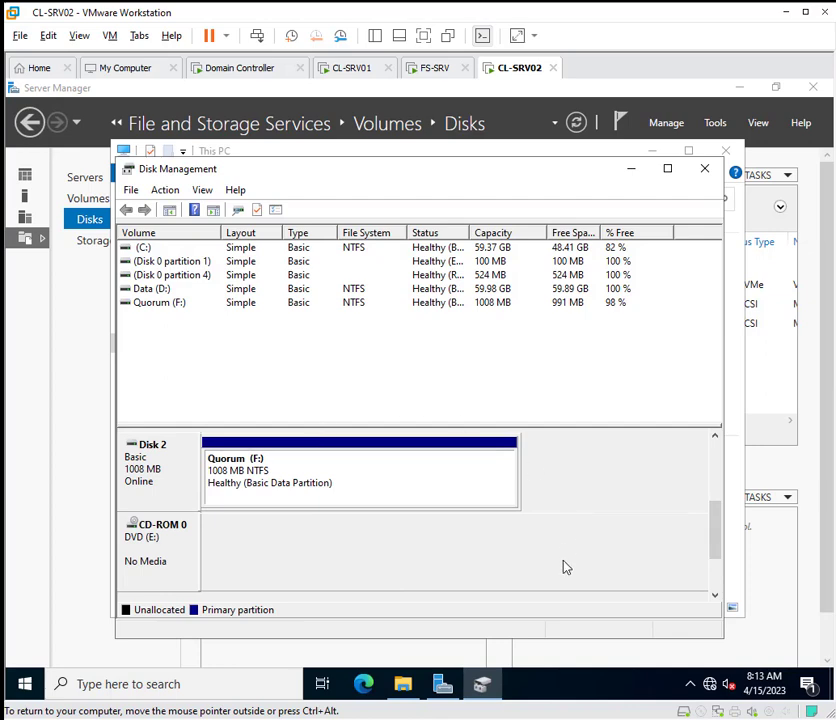
click(402, 684)
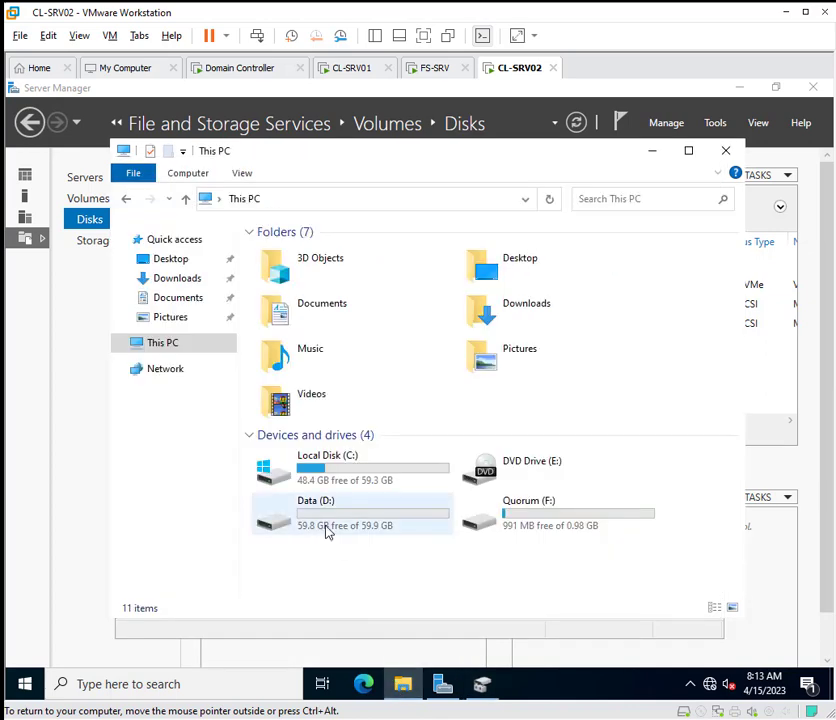
right_click(465, 570)
click(427, 589)
Step: Switch to FS-SRV and refresh the iSCSI page in Server Manager to update the connection status of the virtual disks
click(428, 70)
click(352, 70)
click(436, 72)
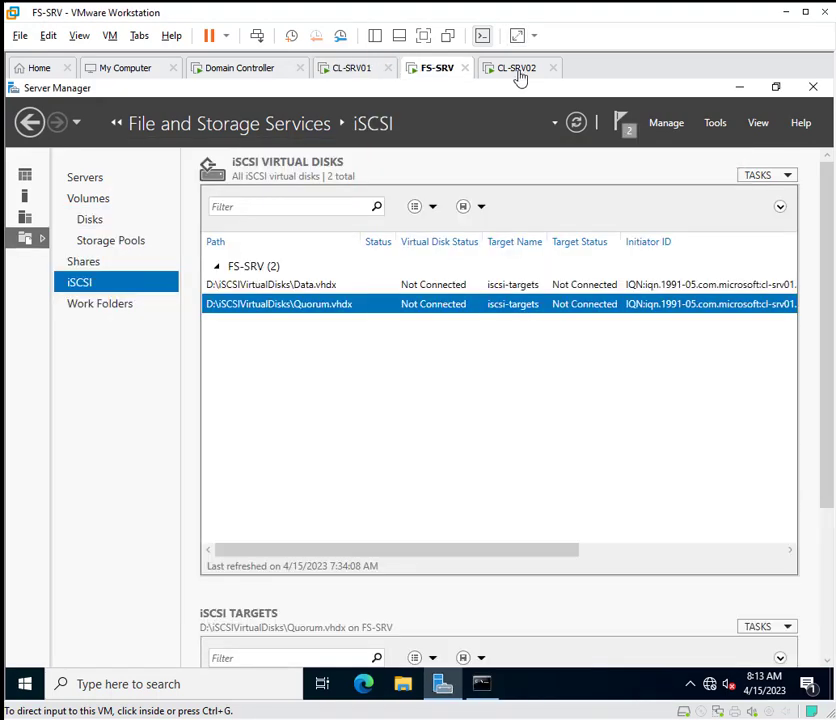
click(519, 72)
click(327, 72)
click(414, 72)
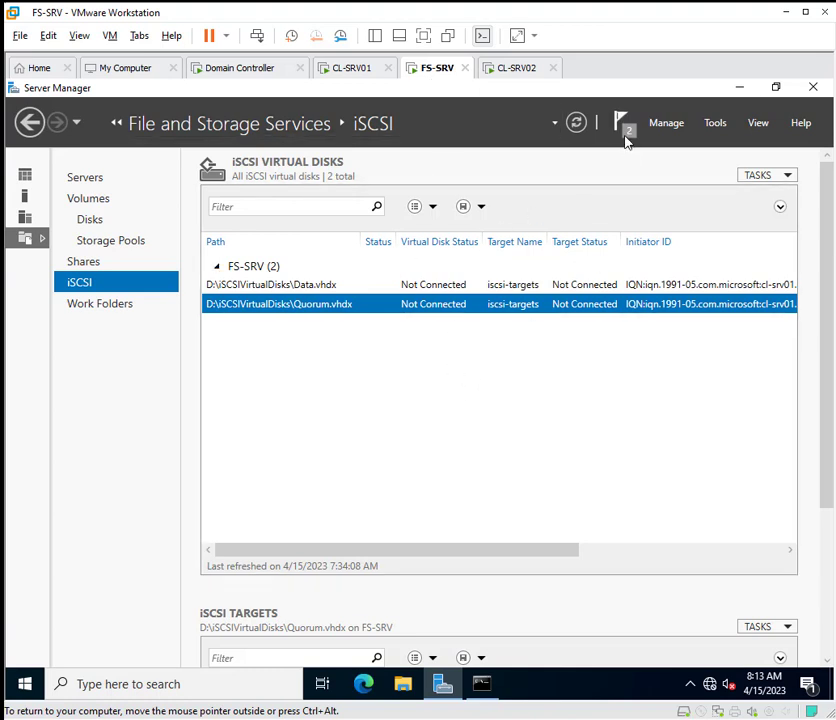
click(576, 124)
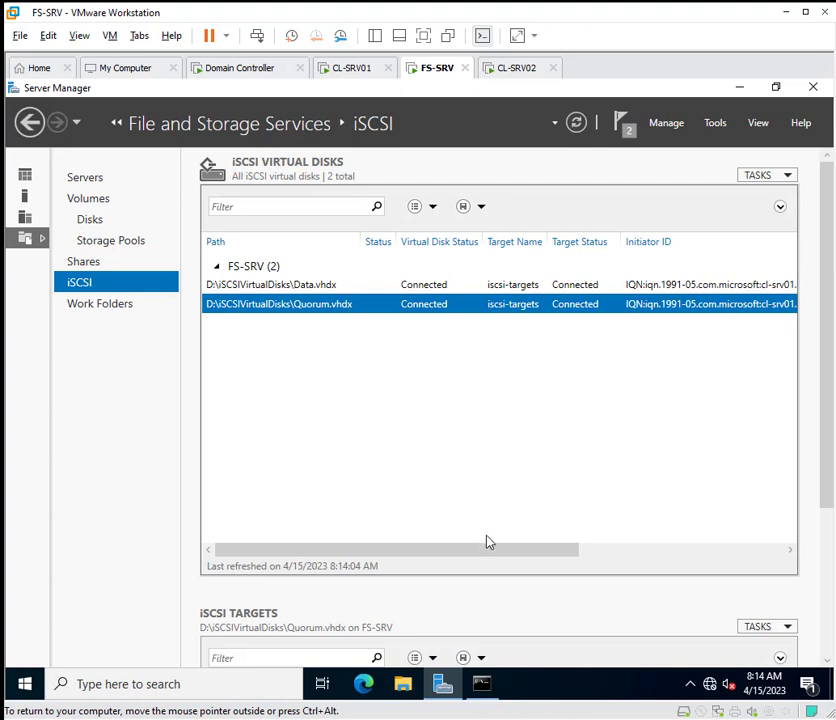
Step: Examine the target status, initiator IDs and sizes of the Data.vhdx and Quorum.vhdx virtual disks on FS-SRV
drag(489, 549, 465, 552)
drag(539, 547, 496, 552)
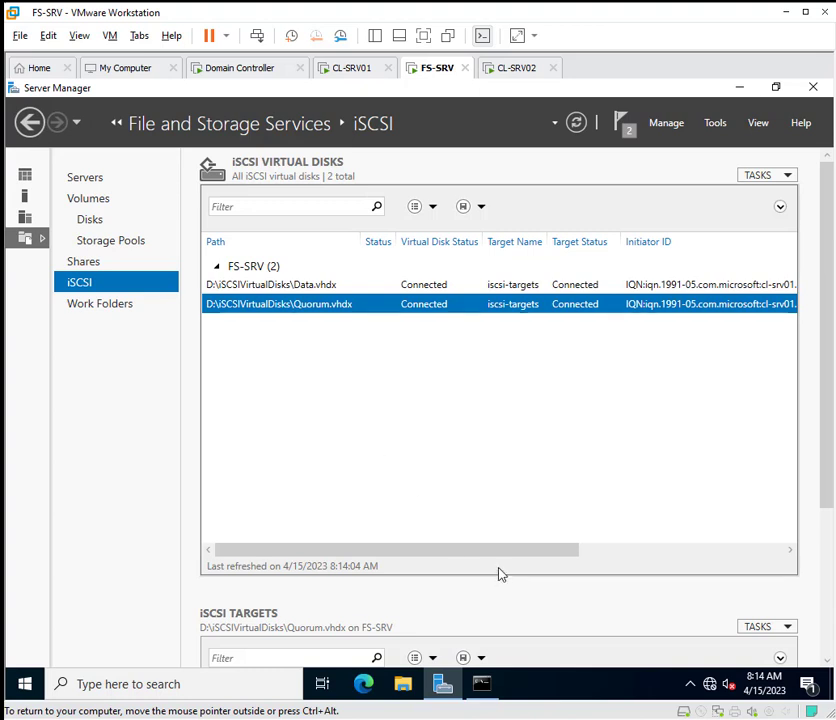
drag(496, 554, 700, 560)
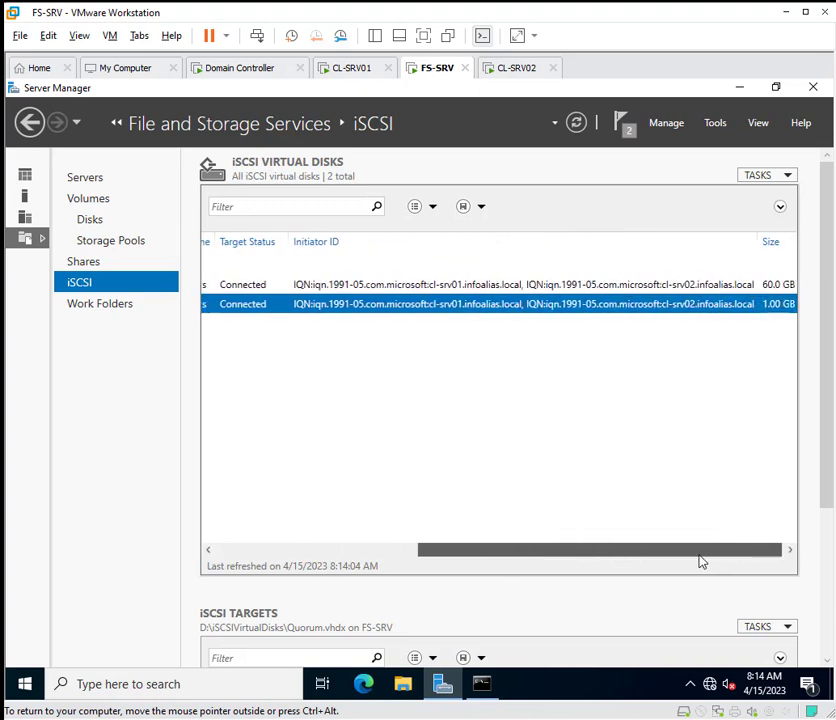
drag(620, 549, 415, 548)
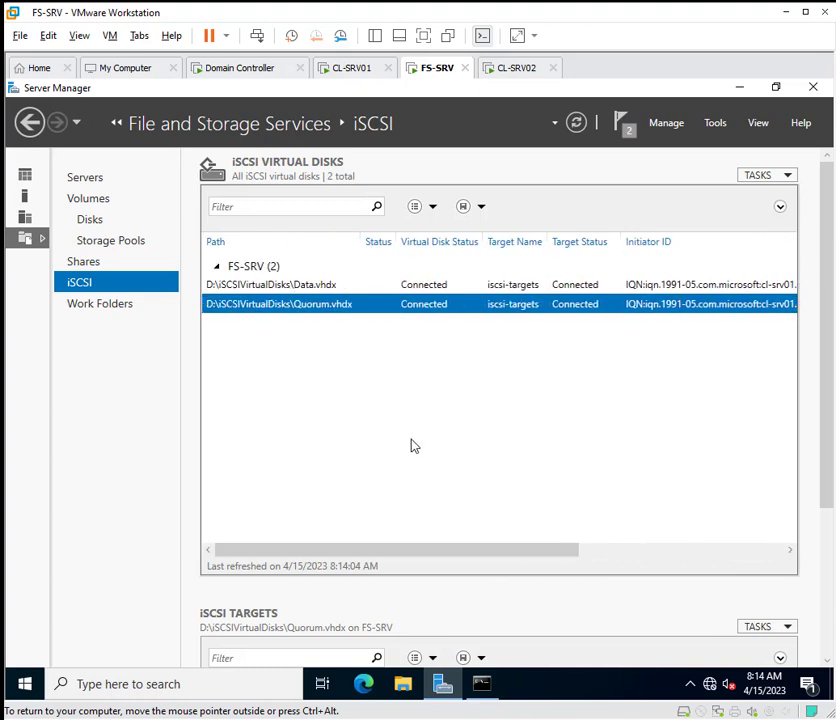